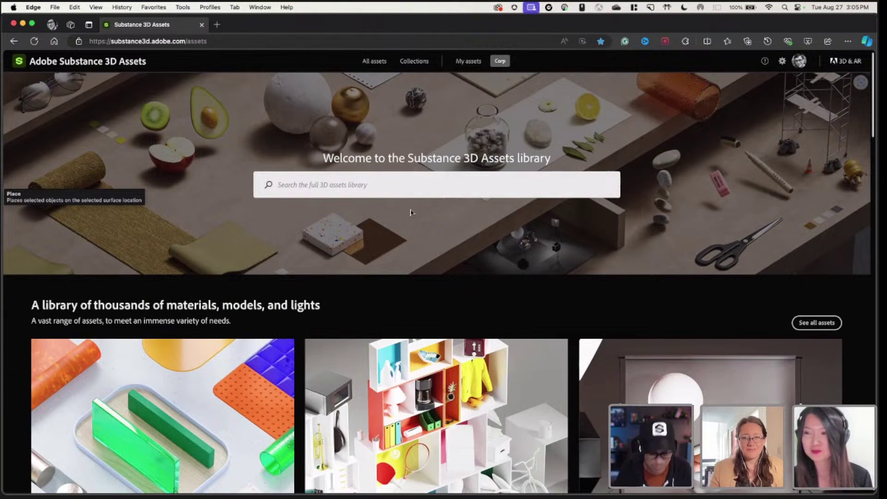
Search the Substance 3D Assets library for smartphone and open the Smartphone 05 model.
{"action": "left_click", "coordinate": [305, 185]}
{"action": "type", "text": "smartphone"}
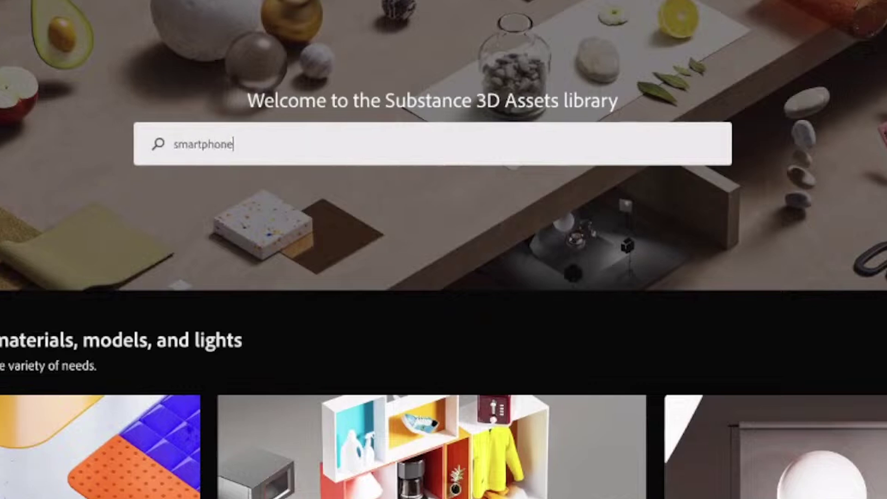
{"action": "key", "text": "Return"}
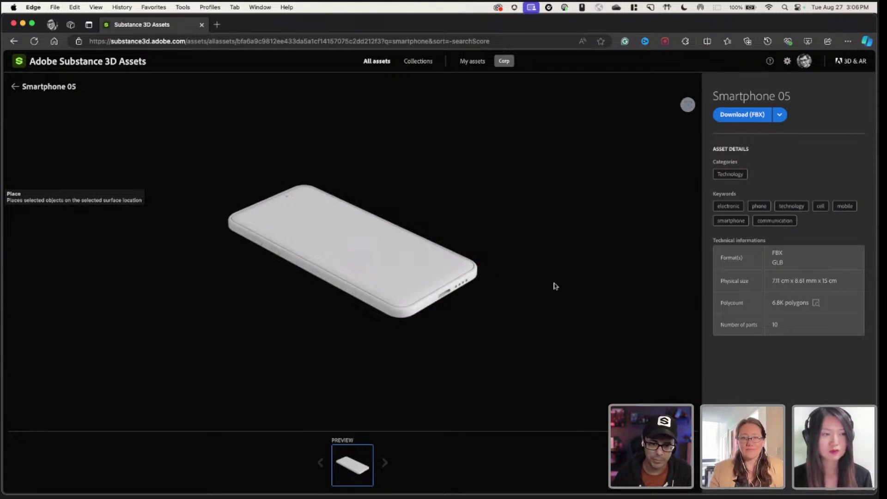
Switch to Cinema 4D and turn off the isolation of selected objects to show the full Phone_Cover rig.
{"action": "mouse_move", "coordinate": [526, 489]}
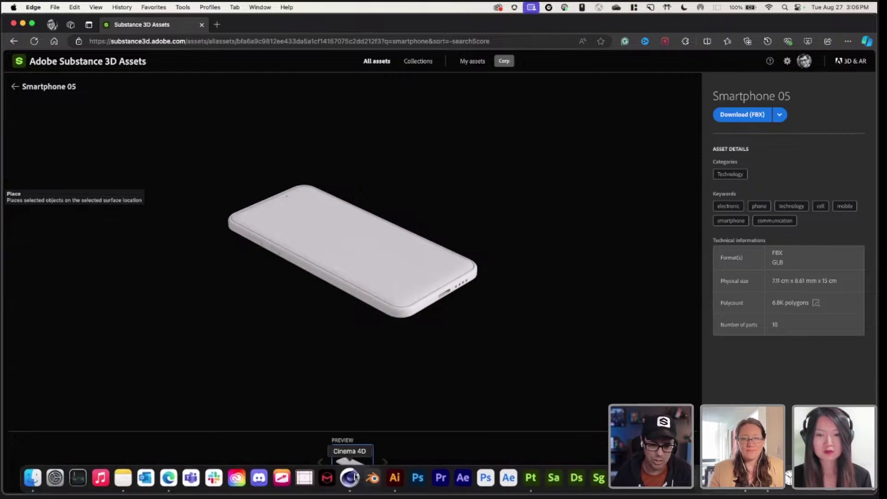
{"action": "left_click", "coordinate": [354, 477]}
{"action": "left_click", "coordinate": [354, 240]}
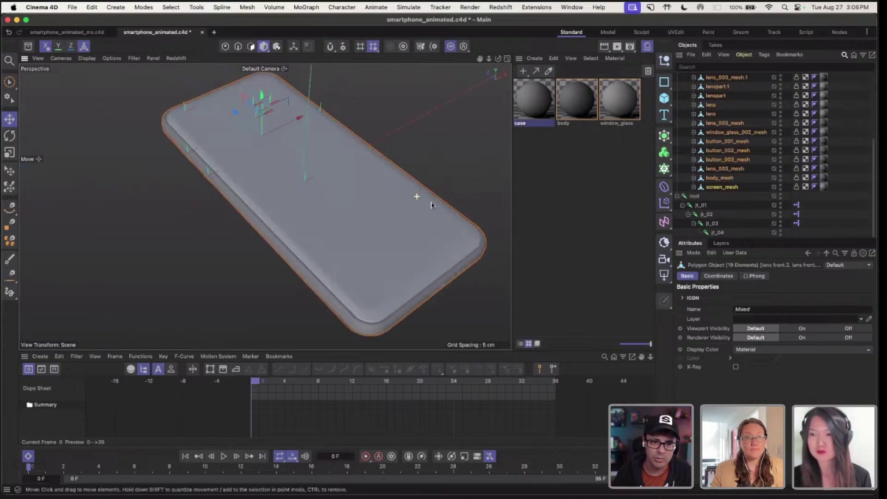
{"action": "left_click_drag", "start_coordinate": [419, 198], "coordinate": [394, 204], "text": "alt"}
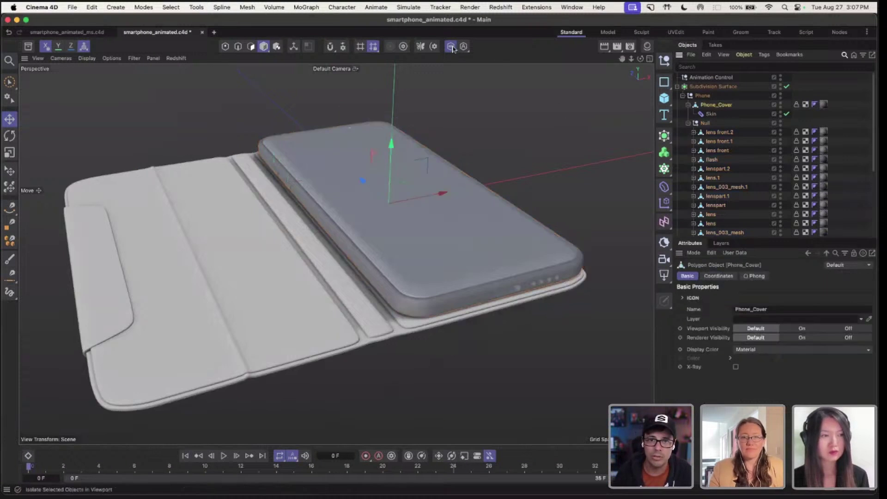
{"action": "left_click", "coordinate": [451, 46]}
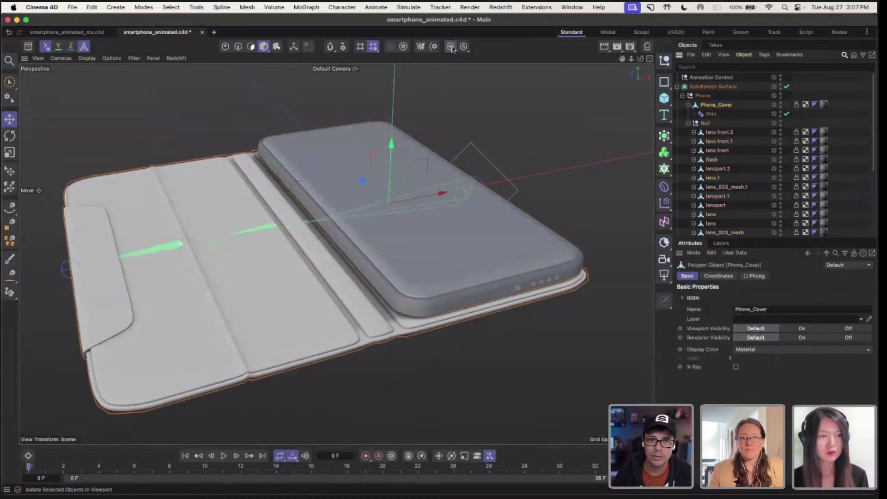
{"action": "left_click", "coordinate": [451, 46]}
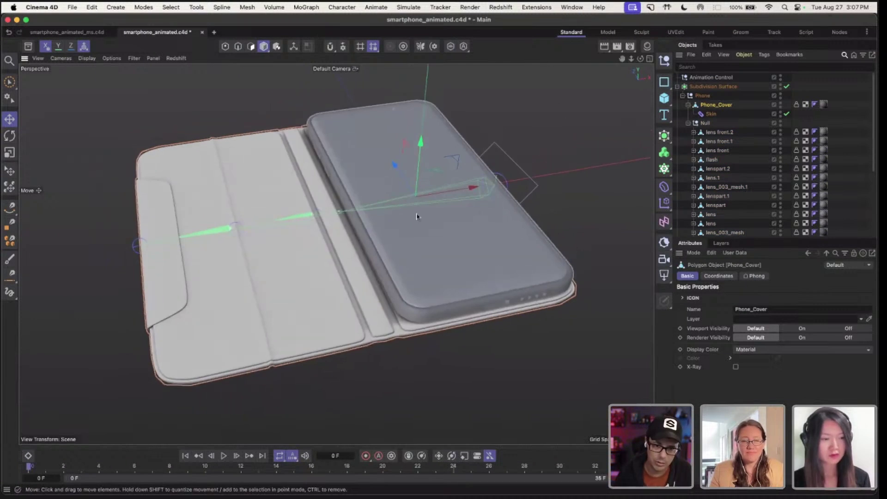
Activate the Weight Tool for Phone_Cover through its Weight tag.
{"action": "left_click_drag", "start_coordinate": [403, 228], "coordinate": [423, 234], "text": "alt"}
{"action": "scroll", "coordinate": [708, 178], "scroll_direction": "down", "scroll_amount": 4}
{"action": "left_click", "coordinate": [702, 207]}
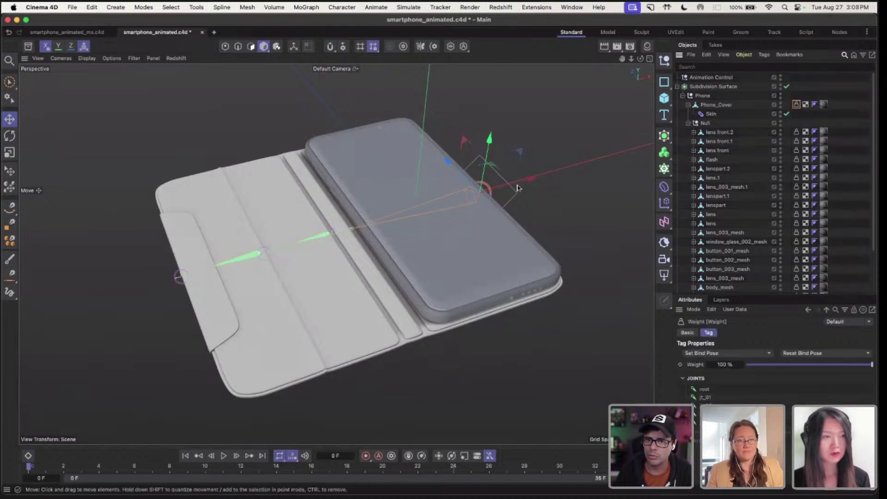
{"action": "mouse_move", "coordinate": [518, 188]}
{"action": "right_mouse_down", "text": "alt"}
{"action": "mouse_move", "coordinate": [336, 253]}
{"action": "mouse_move", "coordinate": [525, 203]}
{"action": "right_mouse_up", "text": "alt"}
{"action": "left_click_drag", "start_coordinate": [525, 202], "coordinate": [539, 189], "text": "alt"}
{"action": "double_click", "coordinate": [797, 105]}
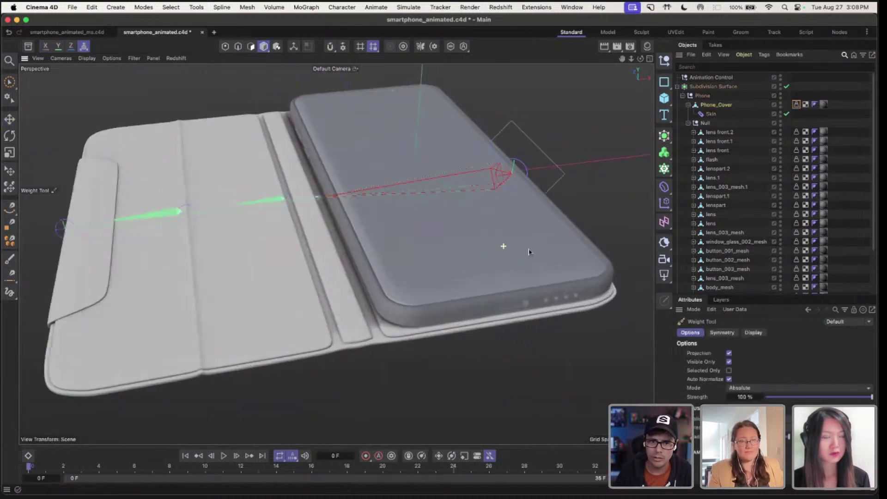
Open the Weight Manager and examine the cover's weight distribution joint by joint, including jt_01 and jt_02.
{"action": "left_click", "coordinate": [342, 7]}
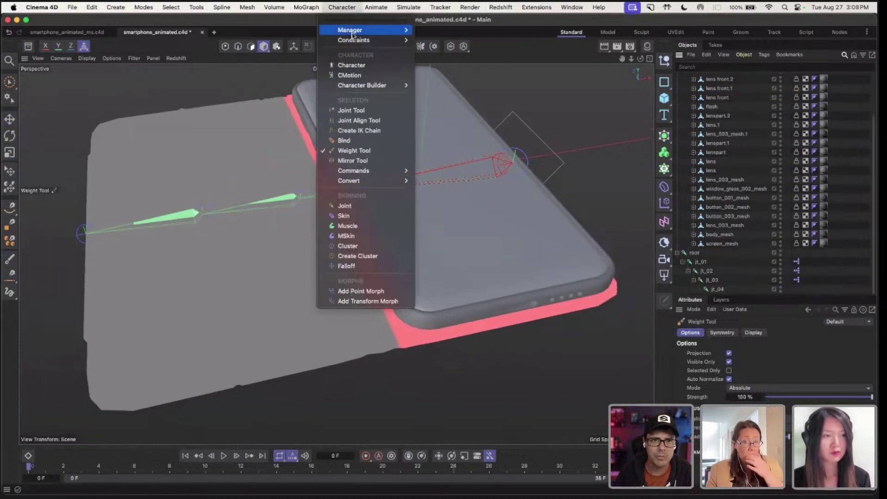
{"action": "mouse_move", "coordinate": [351, 30]}
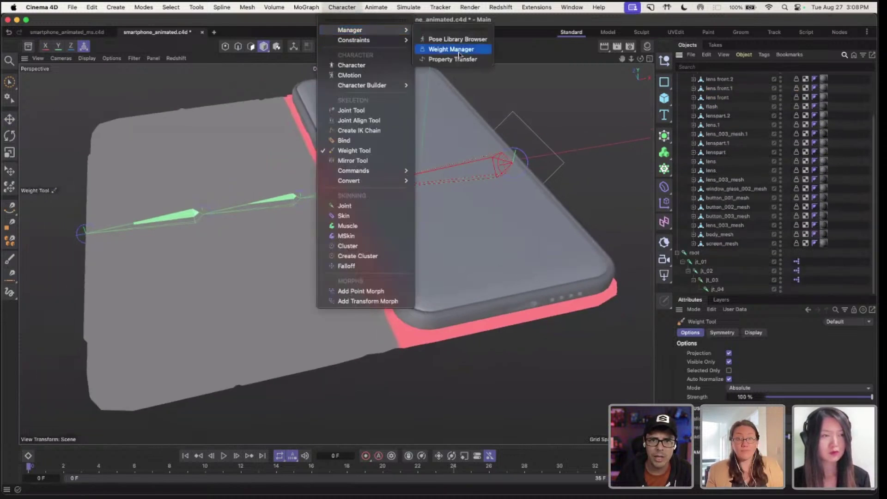
{"action": "left_click", "coordinate": [451, 49]}
{"action": "right_click_drag", "start_coordinate": [479, 241], "coordinate": [416, 241], "text": "alt"}
{"action": "left_click_drag", "start_coordinate": [432, 239], "coordinate": [423, 149], "text": "alt"}
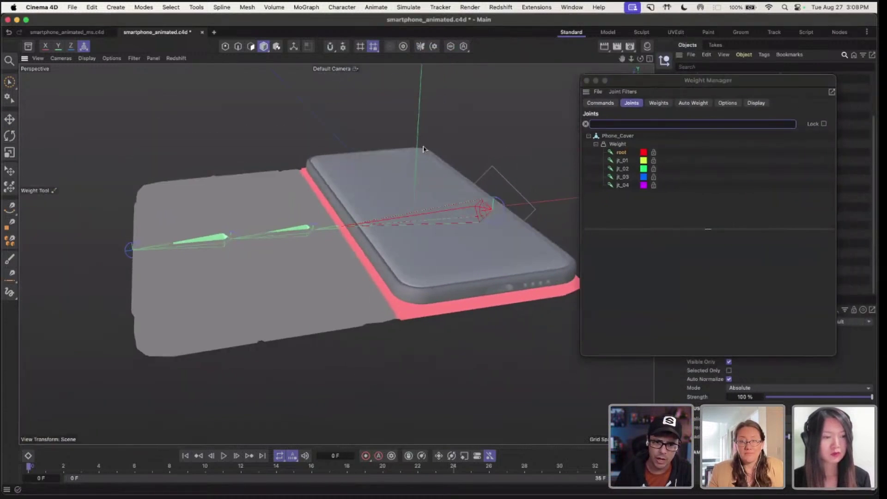
{"action": "left_click", "coordinate": [623, 160]}
{"action": "scroll", "coordinate": [351, 208], "scroll_direction": "up", "scroll_amount": 5}
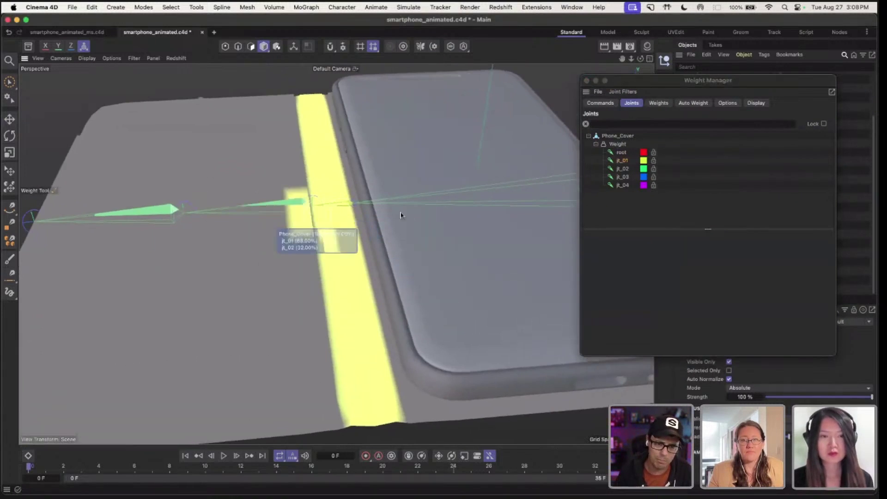
{"action": "left_click", "coordinate": [623, 169]}
{"action": "scroll", "coordinate": [445, 263], "scroll_direction": "down", "scroll_amount": 3}
{"action": "scroll", "coordinate": [408, 255], "scroll_direction": "up", "scroll_amount": 2}
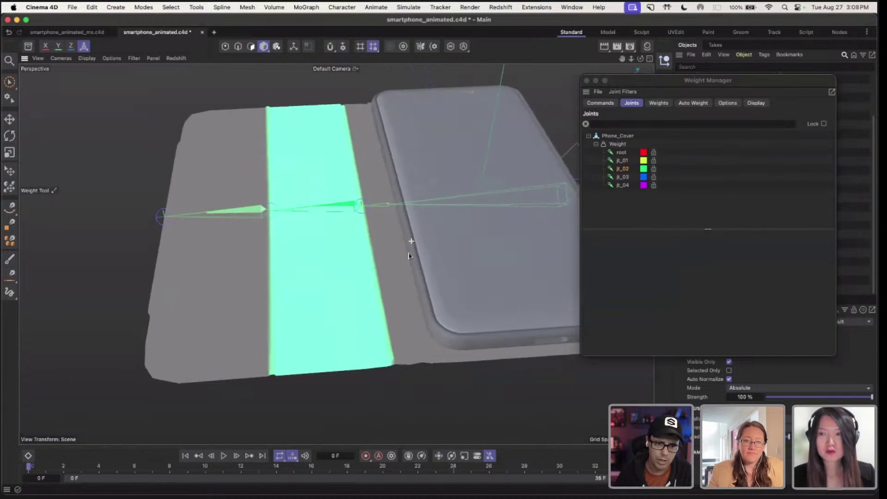
{"action": "left_click", "coordinate": [627, 182]}
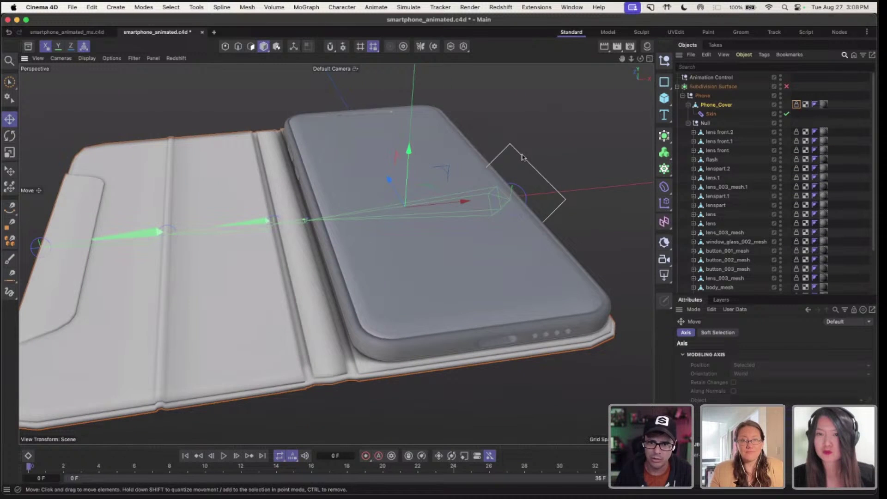
Open the user data management for the Animation Control null and test folding the cover with the Fold 01 slider.
{"action": "left_click", "coordinate": [521, 158]}
{"action": "left_click_drag", "start_coordinate": [472, 242], "coordinate": [442, 250], "text": "alt"}
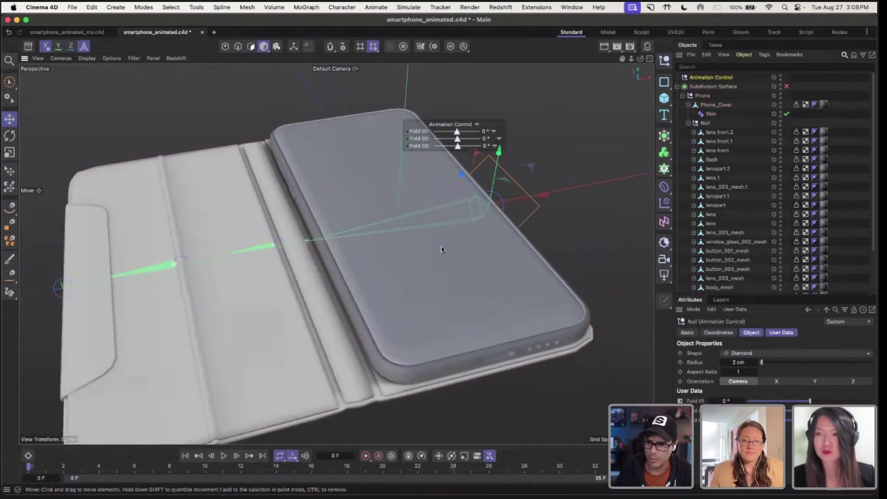
{"action": "left_click", "coordinate": [734, 310]}
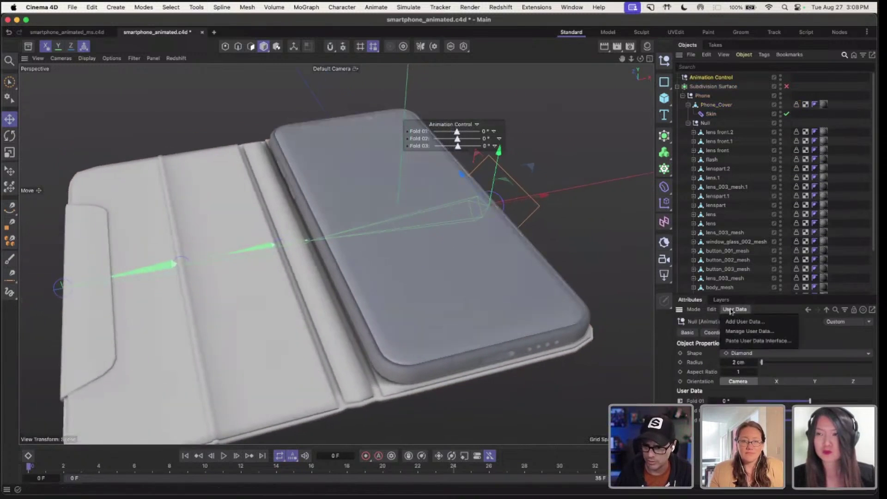
{"action": "left_click", "coordinate": [744, 331]}
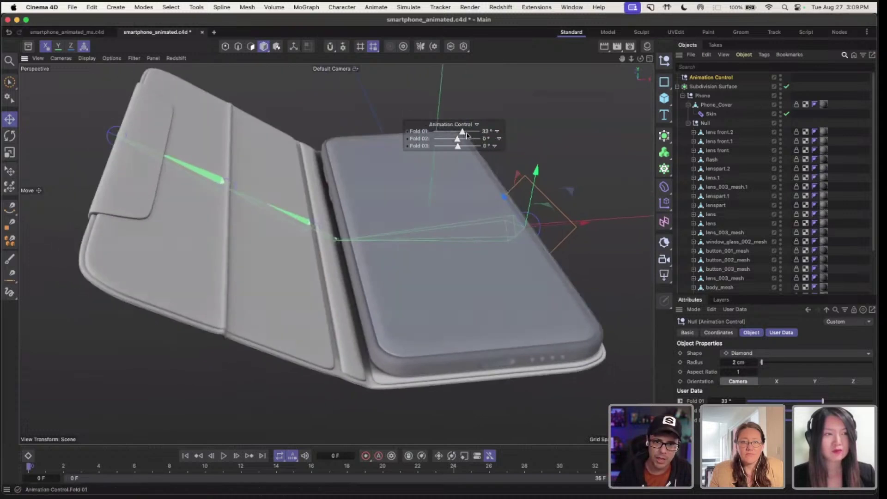
{"action": "left_click_drag", "start_coordinate": [457, 131], "coordinate": [456, 155]}
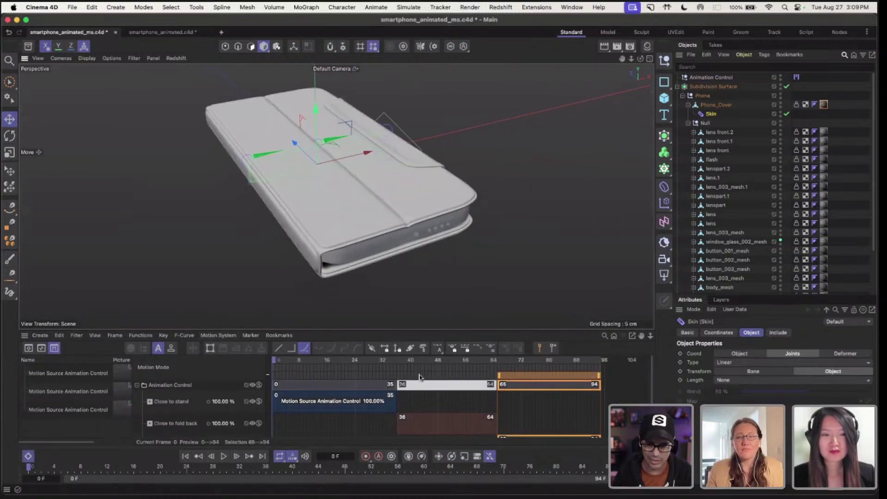
Play the cover animation in smartphone_animated_ms.c4d and switch to Substance 3D Painter.
{"action": "left_click", "coordinate": [224, 456]}
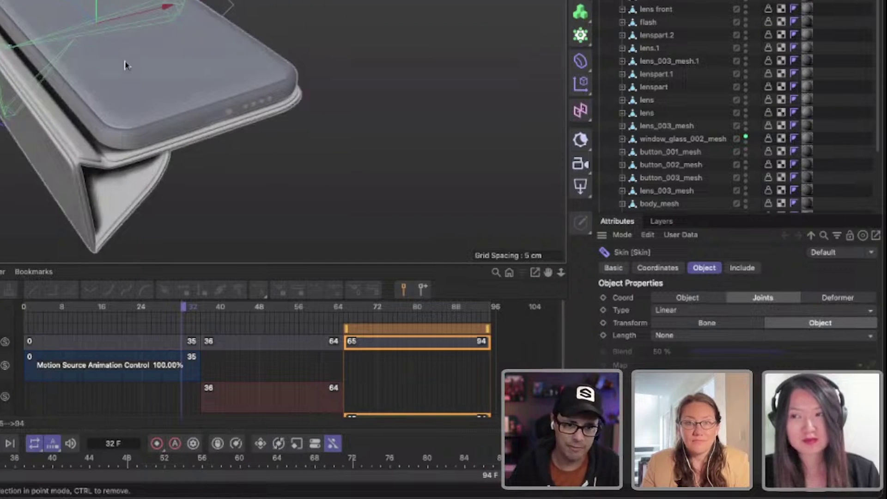
{"action": "mouse_move", "coordinate": [372, 492]}
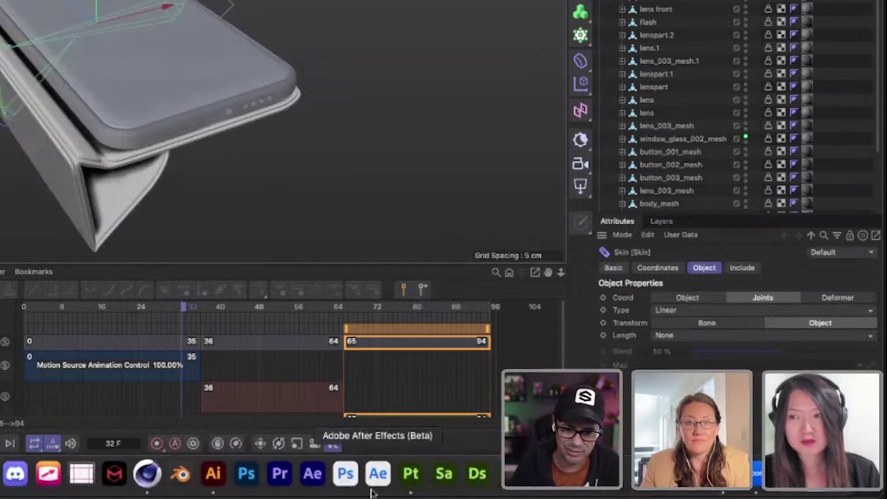
{"action": "left_click", "coordinate": [410, 473]}
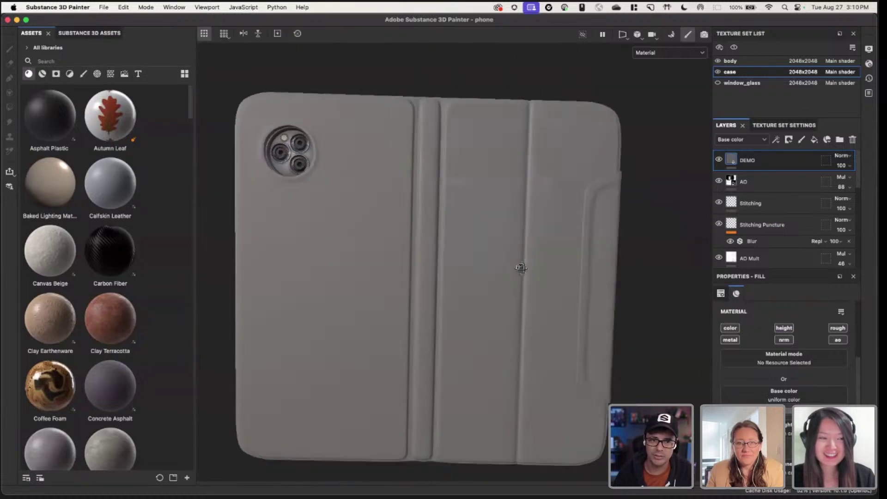
Search the Substance 3D Assets for leather and open the Leather Polyurethane material.
{"action": "left_click_drag", "start_coordinate": [522, 269], "coordinate": [528, 291], "text": "alt"}
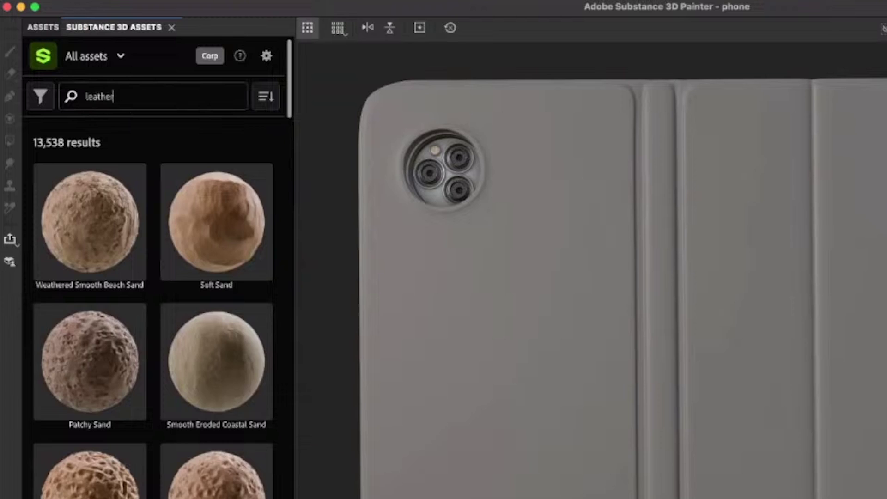
{"action": "key", "text": "Return"}
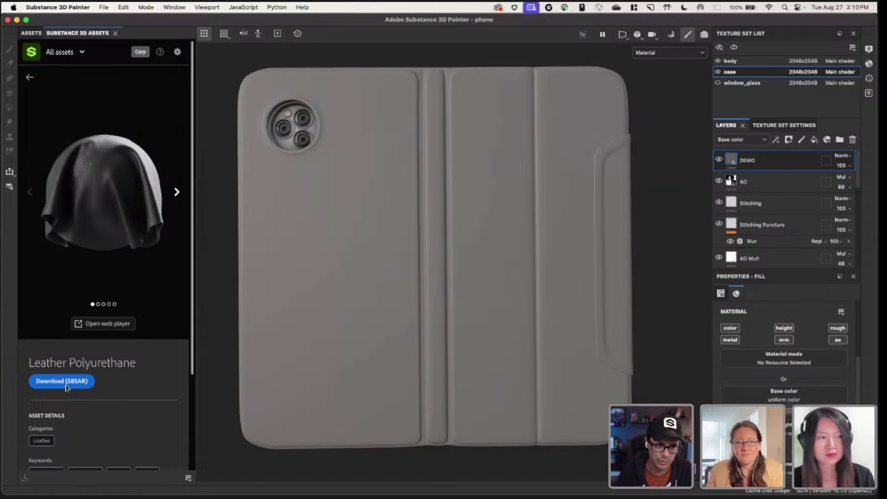
Find the Lamb Leather material in the local asset library and apply it to the phone case as a fill layer.
{"action": "left_click", "coordinate": [32, 34]}
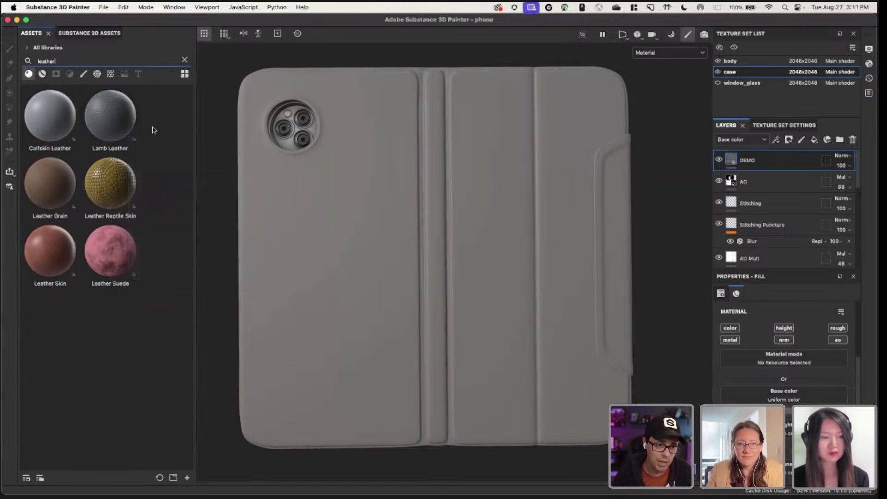
{"action": "mouse_move", "coordinate": [110, 122]}
{"action": "left_click_drag", "start_coordinate": [107, 119], "coordinate": [353, 218]}
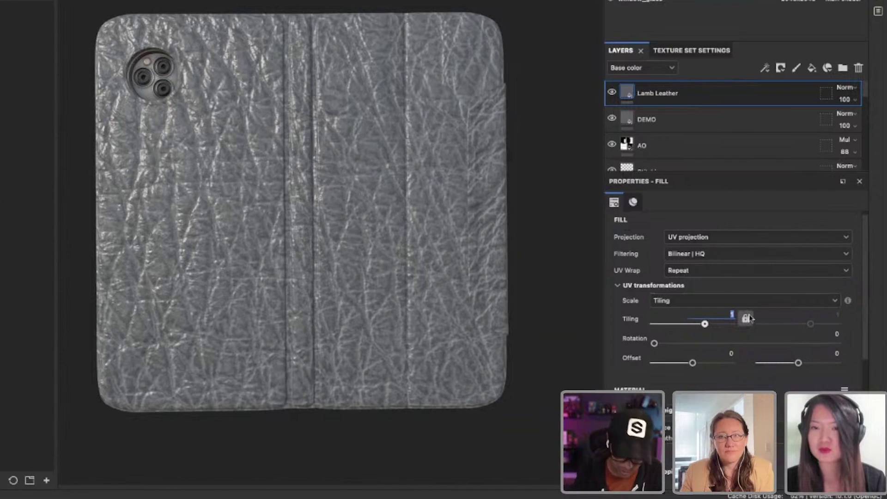
Increase the Lamb Leather tiling, set its color to 101010 and its roughness to 0.65.
{"action": "type", "text": "89"}
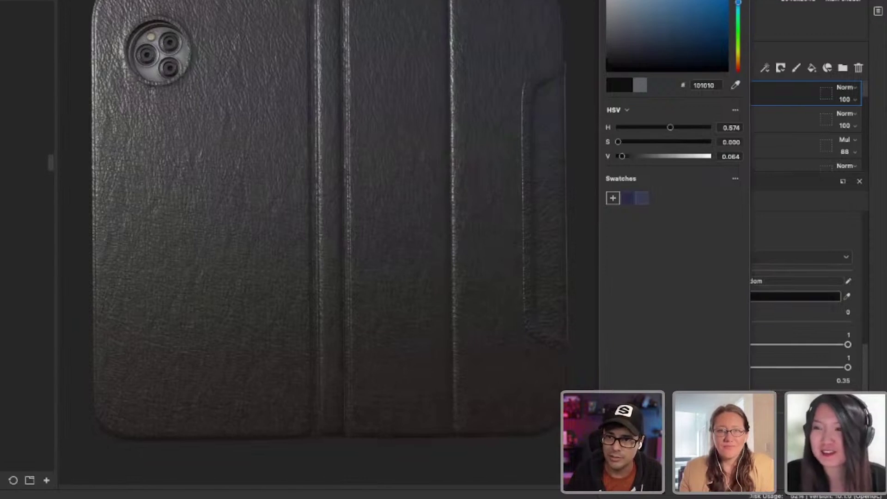
{"action": "right_click_drag", "start_coordinate": [409, 184], "coordinate": [410, 208], "text": "alt"}
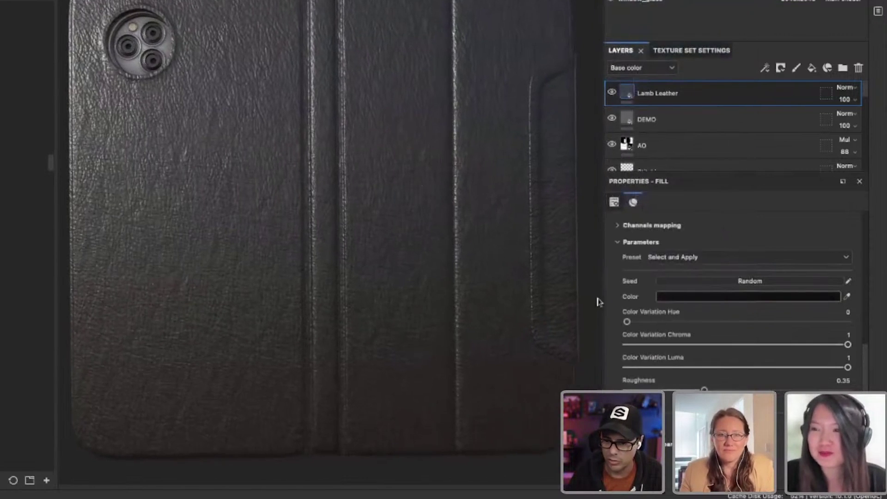
{"action": "mouse_move", "coordinate": [757, 390]}
{"action": "left_mouse_down"}
{"action": "mouse_move", "coordinate": [788, 390]}
{"action": "mouse_move", "coordinate": [771, 391]}
{"action": "left_mouse_up"}
Add a black mask with a Paint effect to the Lamb Leather layer.
{"action": "left_click", "coordinate": [781, 68]}
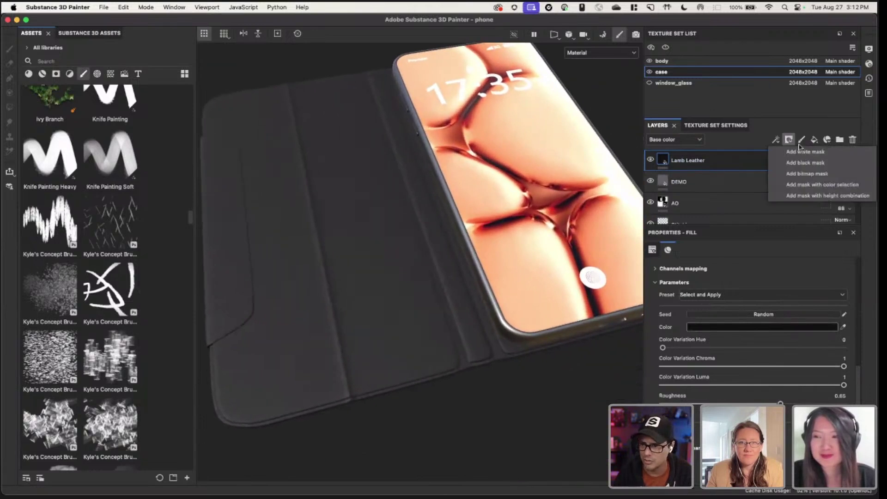
{"action": "left_click", "coordinate": [805, 162]}
{"action": "left_click", "coordinate": [775, 139]}
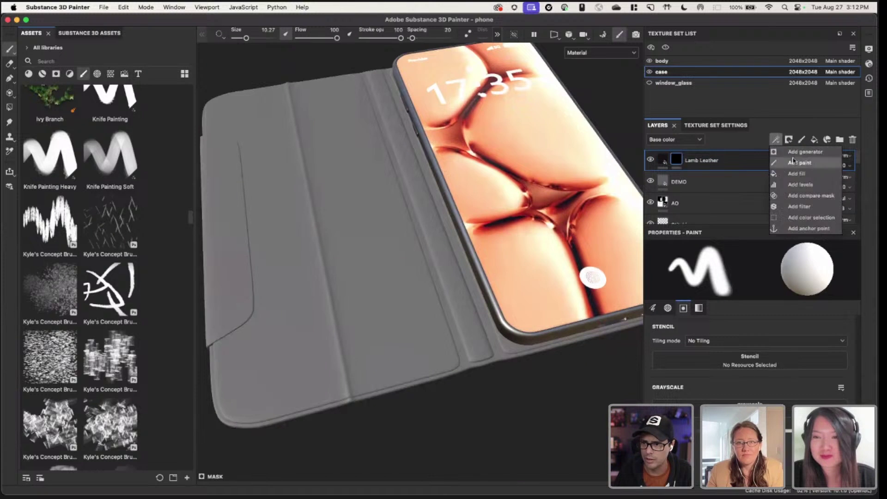
{"action": "left_click", "coordinate": [799, 163]}
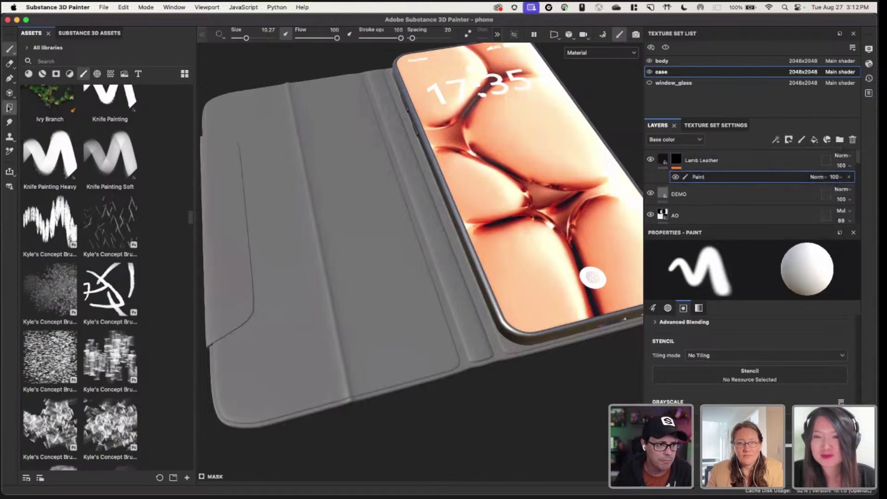
Polygon-fill the Lamb Leather mask over the outside of the case, leaving out the closure flap.
{"action": "left_click", "coordinate": [8, 108]}
{"action": "left_click_drag", "start_coordinate": [506, 378], "coordinate": [407, 388], "text": "alt"}
{"action": "left_click", "coordinate": [10, 50]}
{"action": "mouse_move", "coordinate": [360, 281]}
{"action": "left_mouse_down", "text": "alt"}
{"action": "mouse_move", "coordinate": [415, 347]}
{"action": "mouse_move", "coordinate": [407, 321]}
{"action": "mouse_move", "coordinate": [308, 238]}
{"action": "left_mouse_up", "text": "alt"}
{"action": "left_click_drag", "start_coordinate": [307, 237], "coordinate": [323, 261], "text": "alt"}
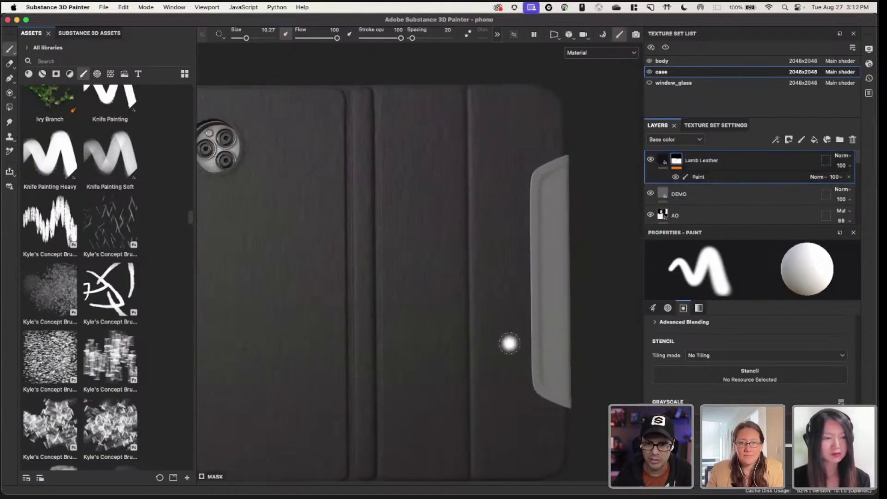
Add a new paint layer above Lamb Leather and choose the Topstitching asset for painting along a path.
{"action": "key", "text": "super+shift+n"}
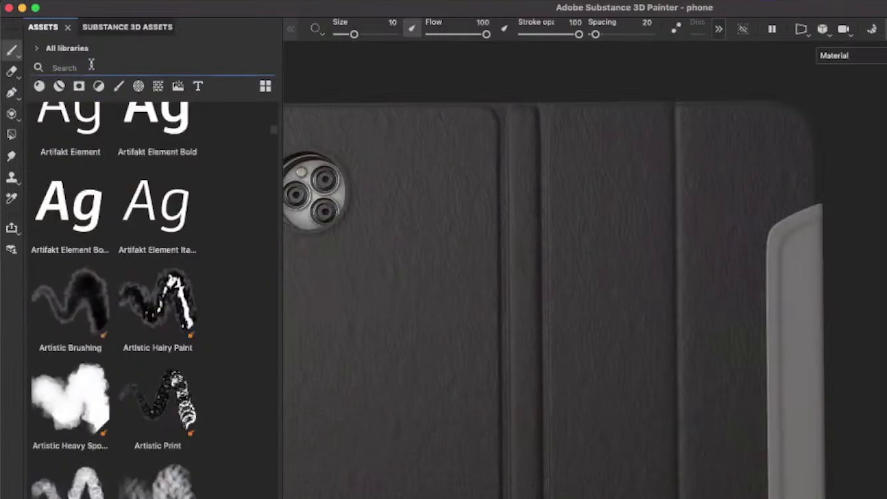
{"action": "type", "text": "stitch"}
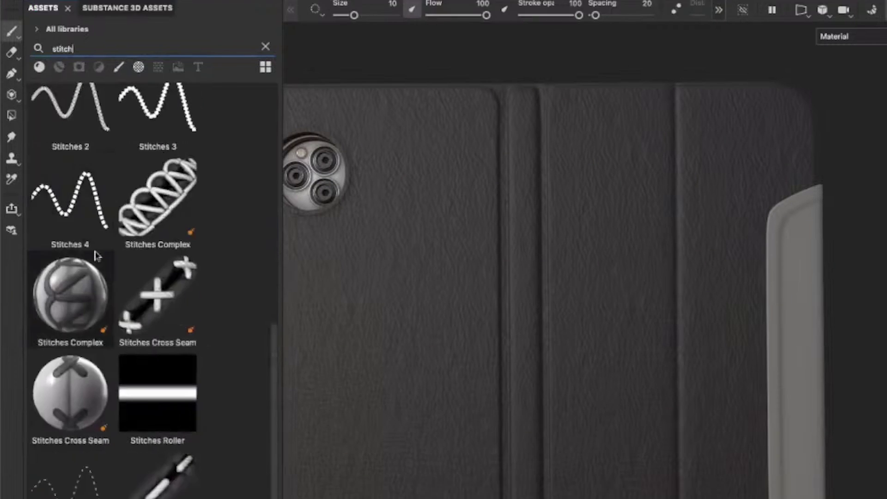
{"action": "left_click", "coordinate": [159, 447]}
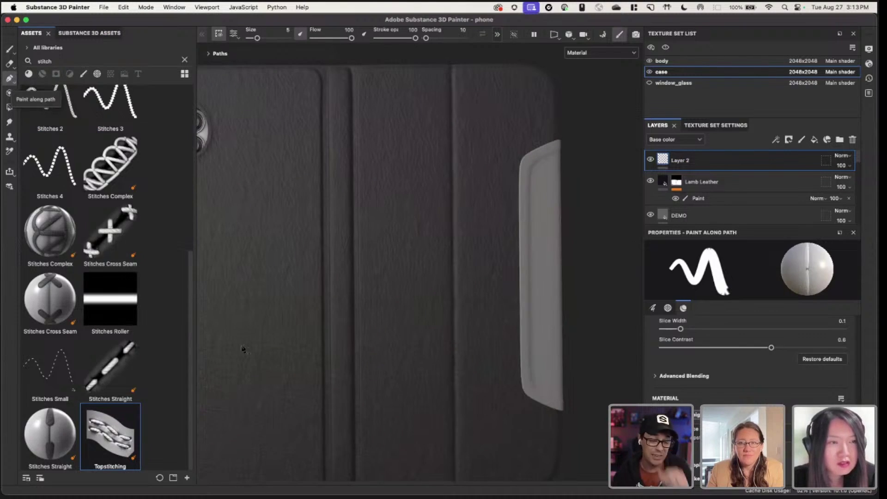
Draw a closed topstitching path around the outline of the front cover and set the stitch size to 3.29.
{"action": "scroll", "coordinate": [374, 86], "scroll_direction": "down", "scroll_amount": 1}
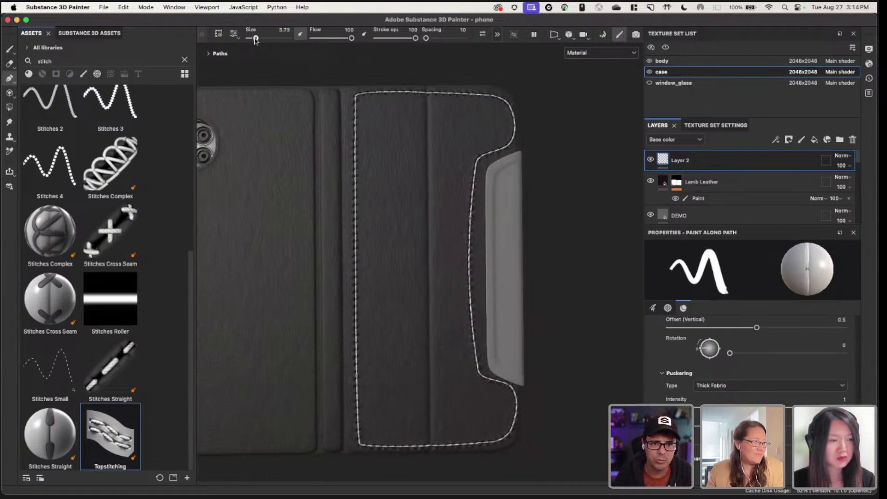
{"action": "left_click_drag", "start_coordinate": [257, 38], "coordinate": [256, 39]}
{"action": "scroll", "coordinate": [448, 240], "scroll_direction": "down", "scroll_amount": 1}
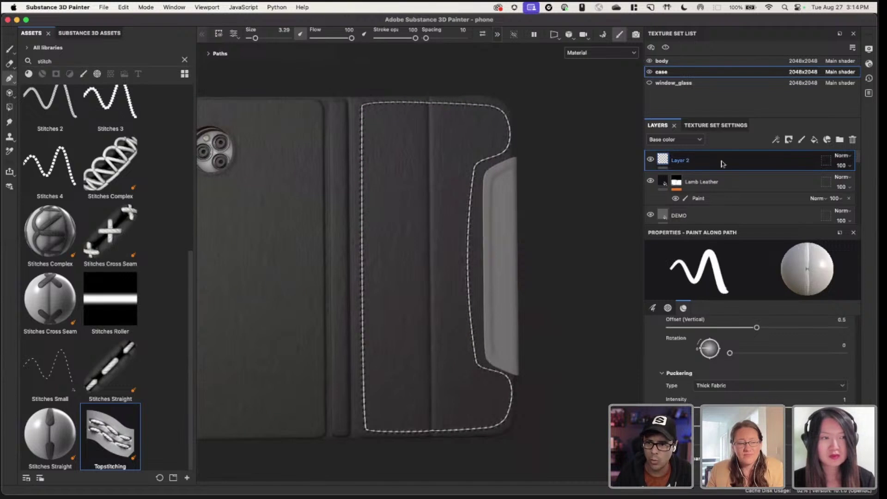
Duplicate the stitching layer, hide the original and select the stitch path on the copy to edit its material.
{"action": "left_click", "coordinate": [217, 35]}
{"action": "scroll", "coordinate": [498, 106], "scroll_direction": "up", "scroll_amount": 3}
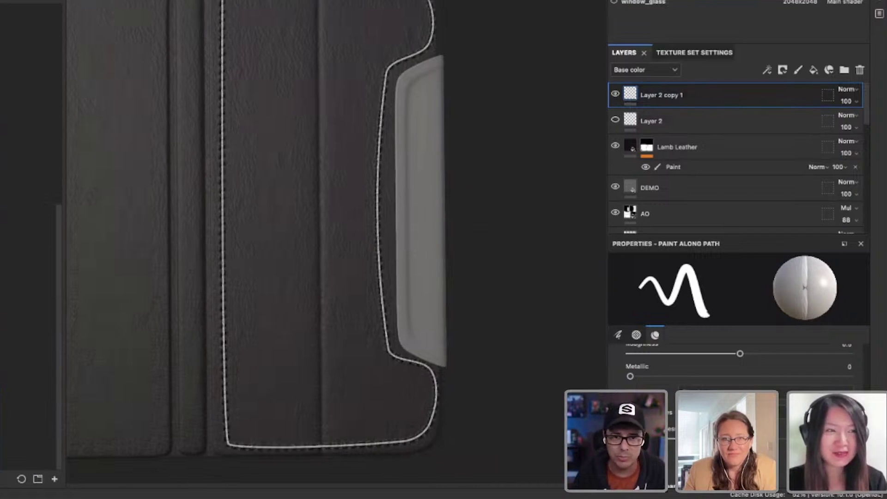
{"action": "left_click", "coordinate": [378, 213]}
{"action": "left_click", "coordinate": [655, 335]}
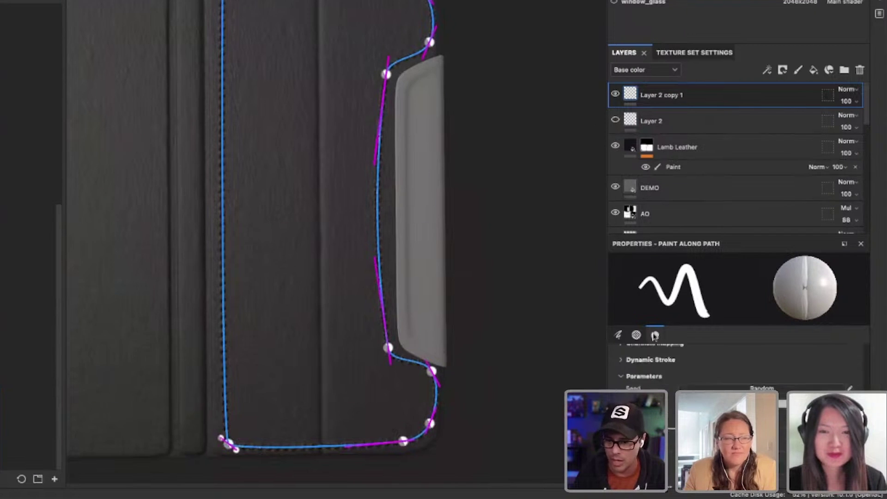
Remove the Fabric Topstitching material from the copied path and leave only the height channel active.
{"action": "left_click_drag", "start_coordinate": [675, 234], "coordinate": [686, 44]}
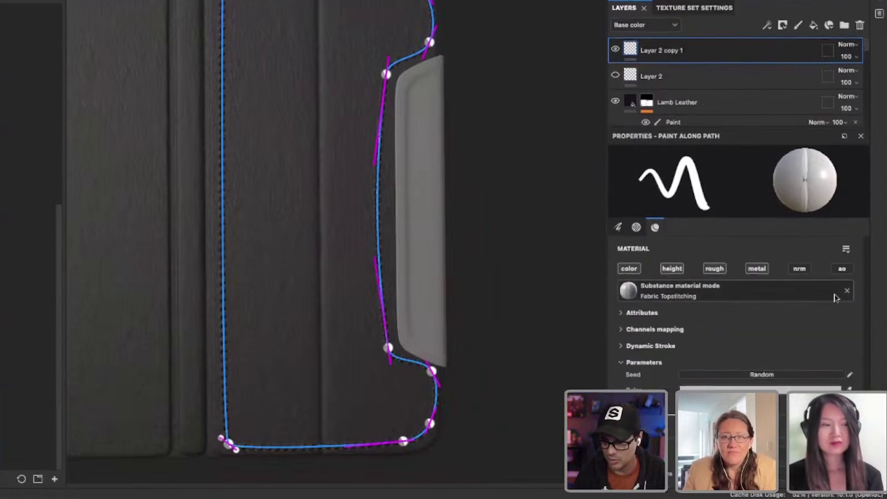
{"action": "left_click", "coordinate": [848, 291]}
{"action": "scroll", "coordinate": [367, 102], "scroll_direction": "up", "scroll_amount": 1}
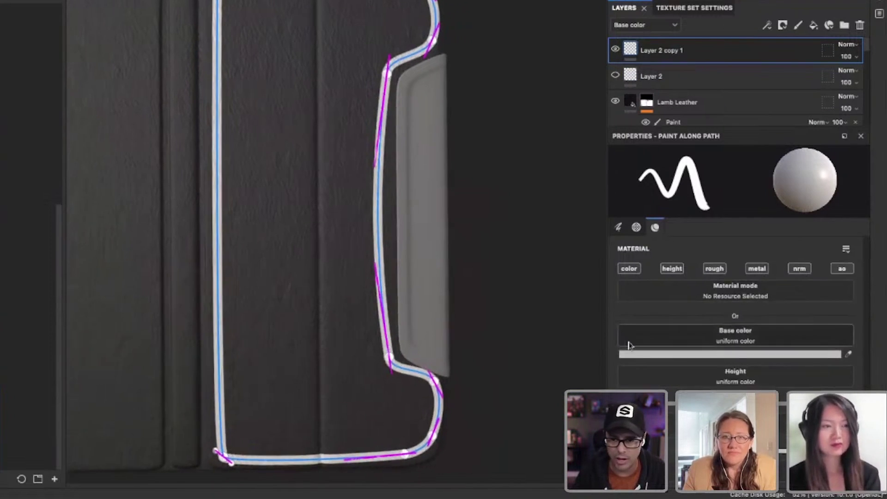
{"action": "left_click", "coordinate": [672, 269], "text": "alt"}
{"action": "scroll", "coordinate": [334, 204], "scroll_direction": "up", "scroll_amount": 1}
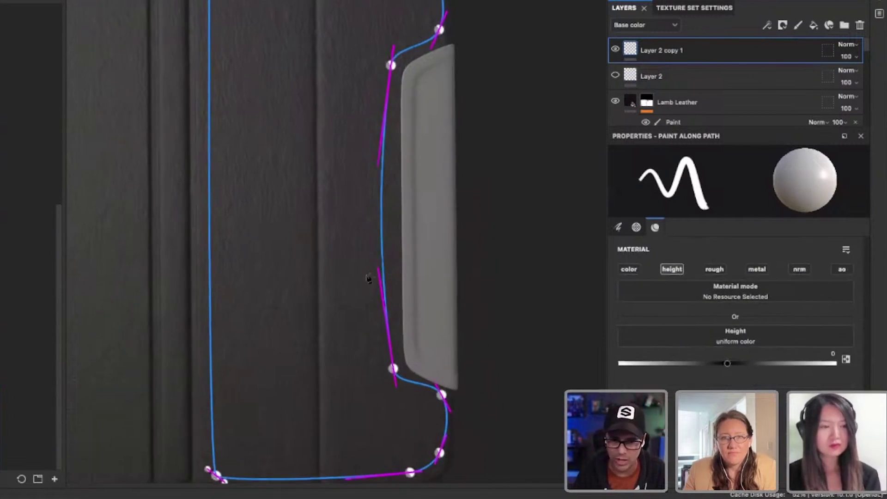
Set the copied path's height to -0.438 so it cuts a groove into the leather.
{"action": "mouse_move", "coordinate": [311, 291]}
{"action": "left_mouse_down", "text": "alt"}
{"action": "mouse_move", "coordinate": [307, 259]}
{"action": "mouse_move", "coordinate": [352, 241]}
{"action": "left_mouse_up", "text": "alt"}
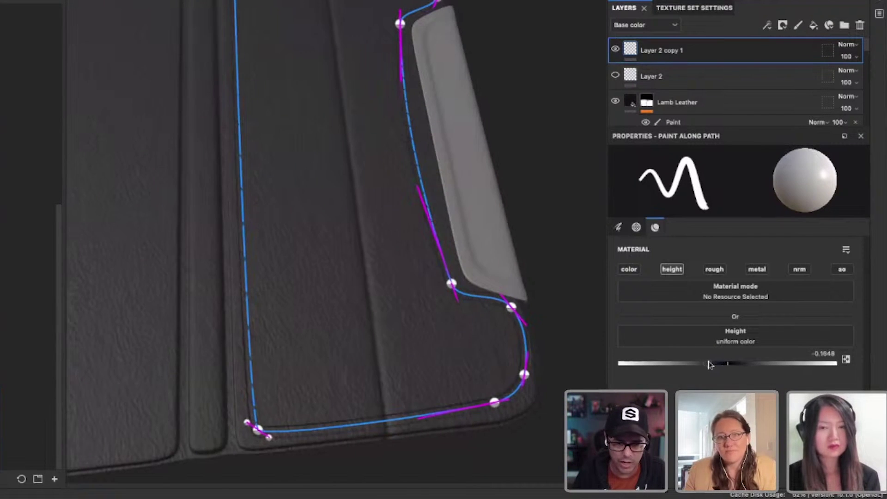
{"action": "left_click_drag", "start_coordinate": [461, 356], "coordinate": [412, 343], "text": "alt"}
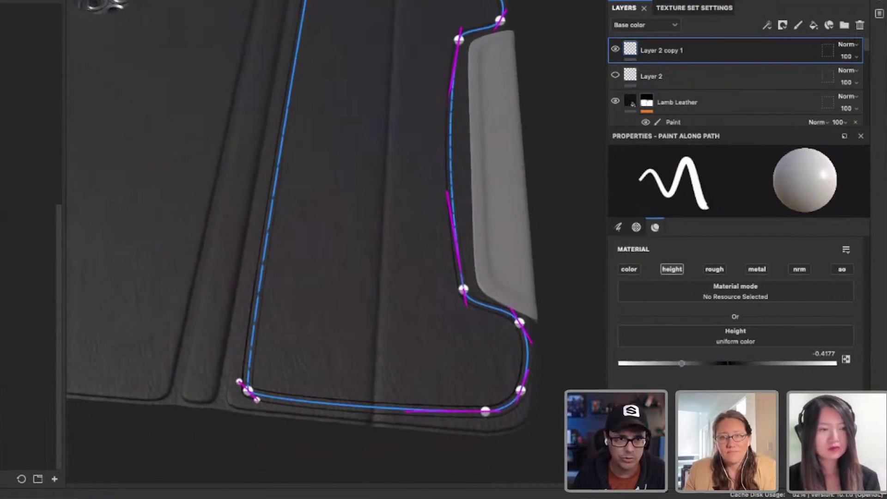
{"action": "key", "text": "Escape"}
{"action": "left_click_drag", "start_coordinate": [299, 280], "coordinate": [361, 312], "text": "alt"}
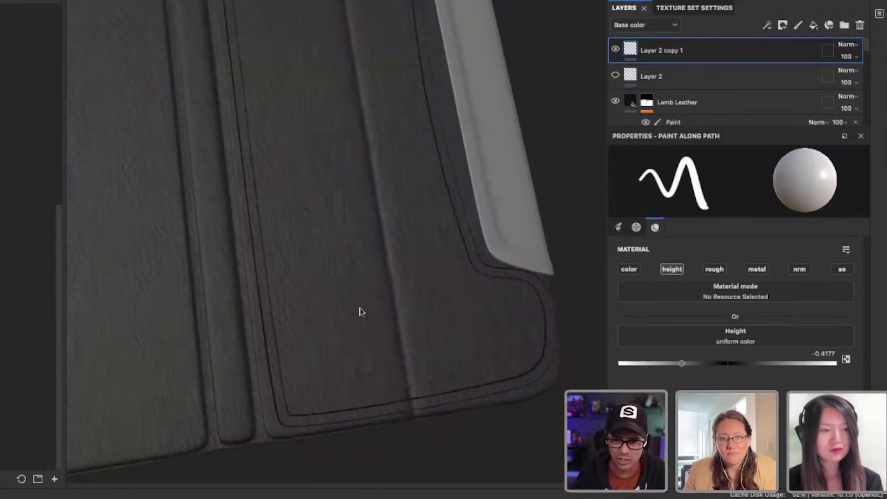
Add a Blur filter to Layer 2 copy 1 with a blur intensity of 2.47.
{"action": "left_click", "coordinate": [767, 25]}
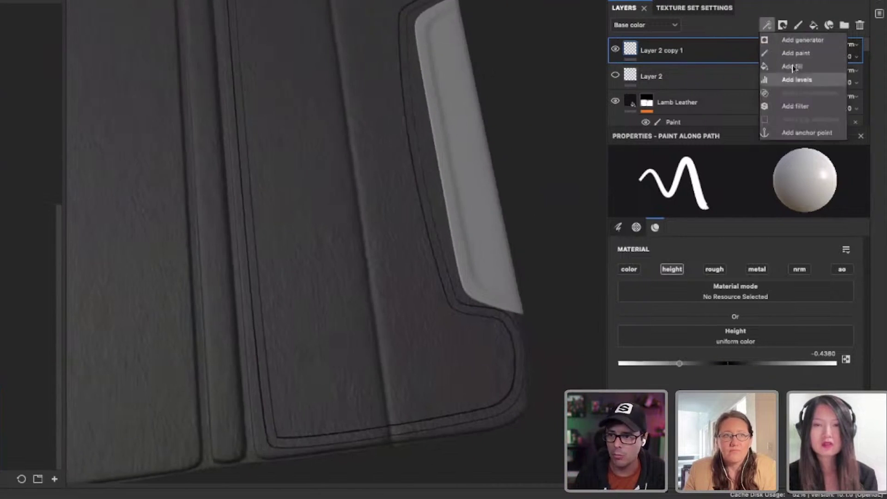
{"action": "left_click", "coordinate": [795, 106]}
{"action": "left_click", "coordinate": [670, 204]}
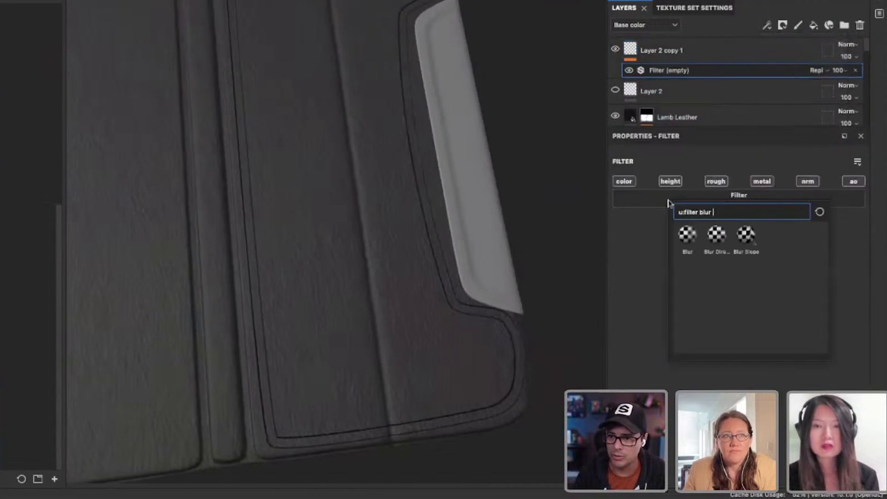
{"action": "left_click", "coordinate": [686, 236]}
{"action": "left_click_drag", "start_coordinate": [636, 259], "coordinate": [643, 259]}
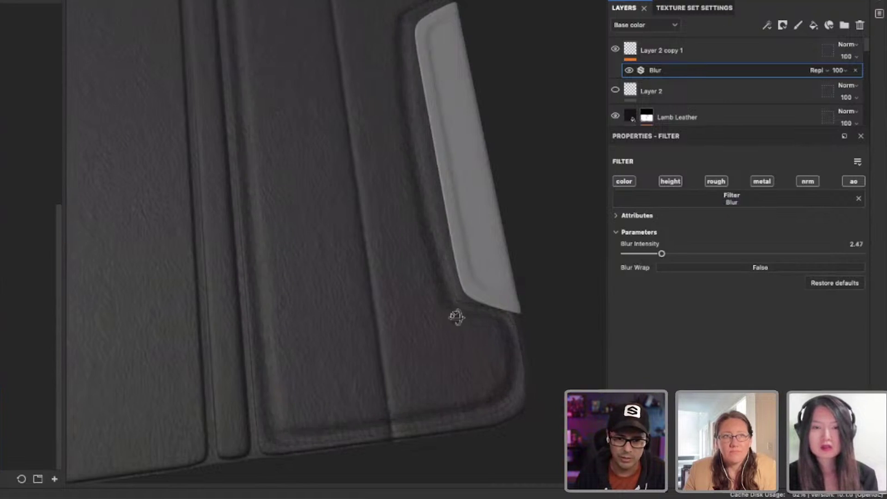
{"action": "left_click_drag", "start_coordinate": [457, 317], "coordinate": [439, 304], "text": "alt"}
Show Layer 2 again and inspect the stitches together with the blurred groove around the cover.
{"action": "left_click", "coordinate": [615, 89]}
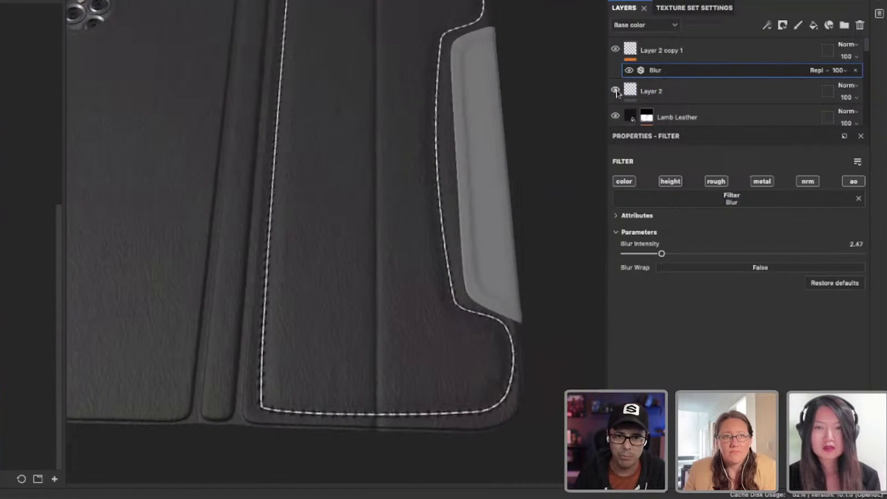
{"action": "left_click_drag", "start_coordinate": [460, 246], "coordinate": [465, 73], "text": "alt"}
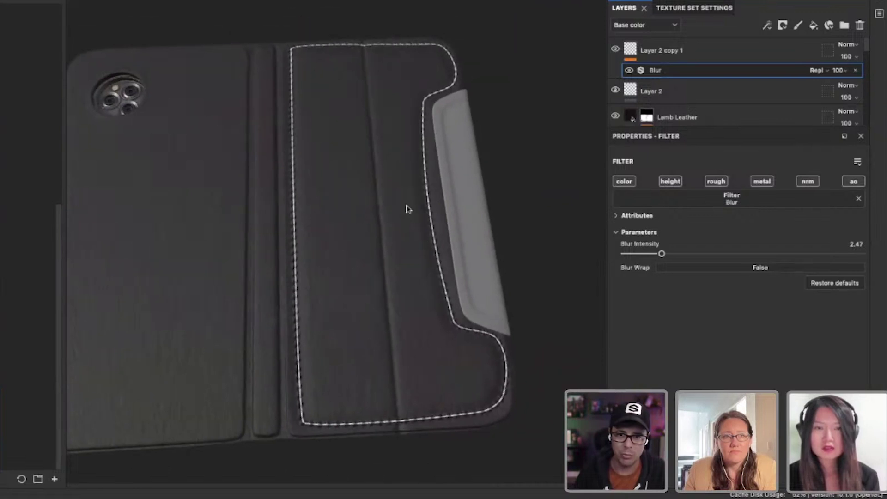
{"action": "left_click_drag", "start_coordinate": [421, 381], "coordinate": [383, 339], "text": "alt"}
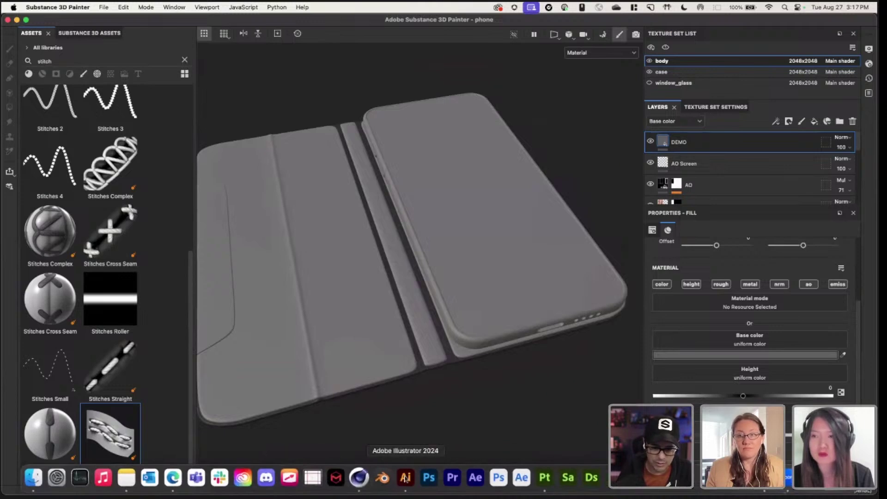
Bring the lock-screen artwork from Illustrator onto the phone as a Graphic to Material fill, then scale and rotate it to fit the screen.
{"action": "left_click", "coordinate": [405, 479]}
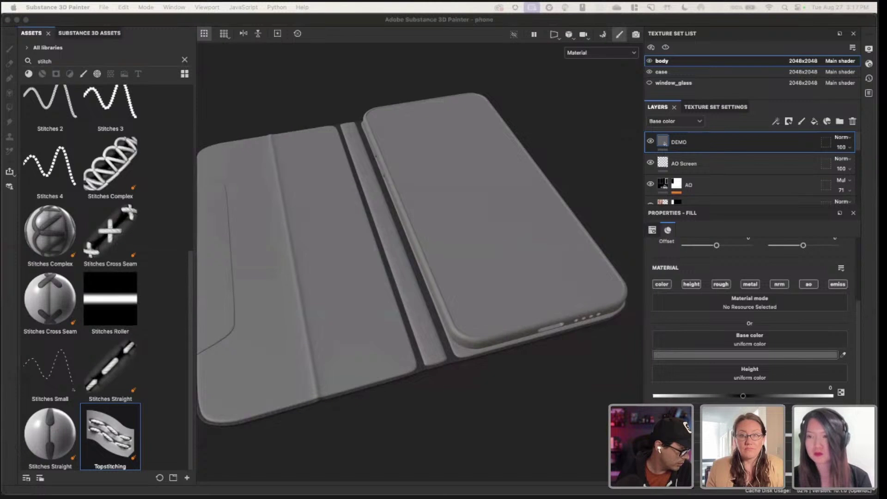
{"action": "mouse_move", "coordinate": [0, 203]}
{"action": "left_mouse_down"}
{"action": "mouse_move", "coordinate": [488, 203]}
{"action": "mouse_move", "coordinate": [475, 299]}
{"action": "left_mouse_up"}
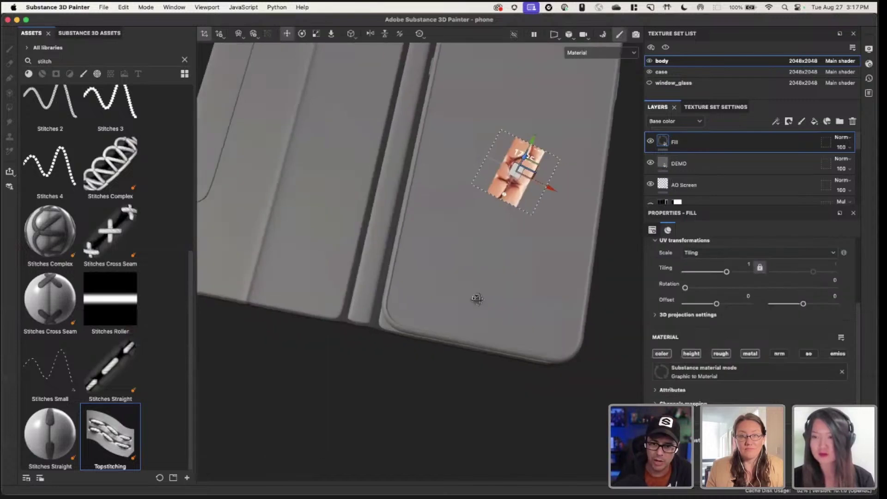
{"action": "middle_click_drag", "start_coordinate": [527, 222], "coordinate": [468, 344], "text": "alt"}
{"action": "key", "text": "r"}
{"action": "left_click_drag", "start_coordinate": [460, 290], "coordinate": [629, 326]}
{"action": "key", "text": "e"}
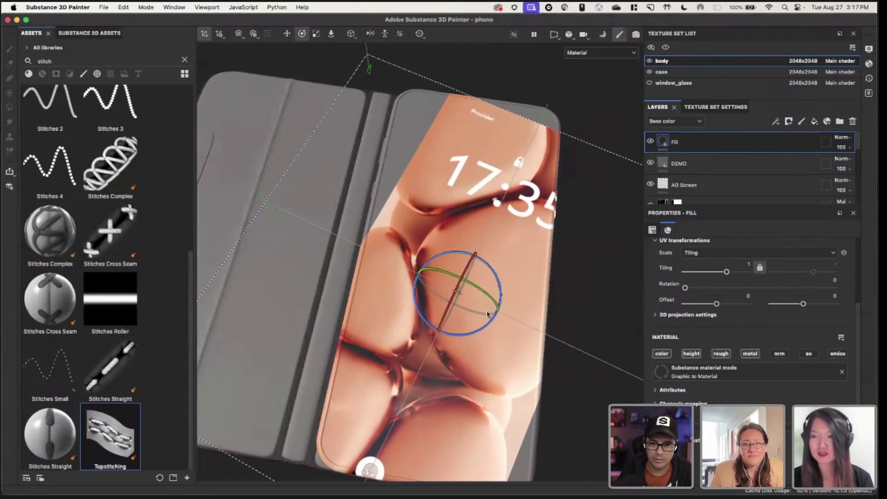
{"action": "left_click_drag", "start_coordinate": [487, 321], "coordinate": [495, 329]}
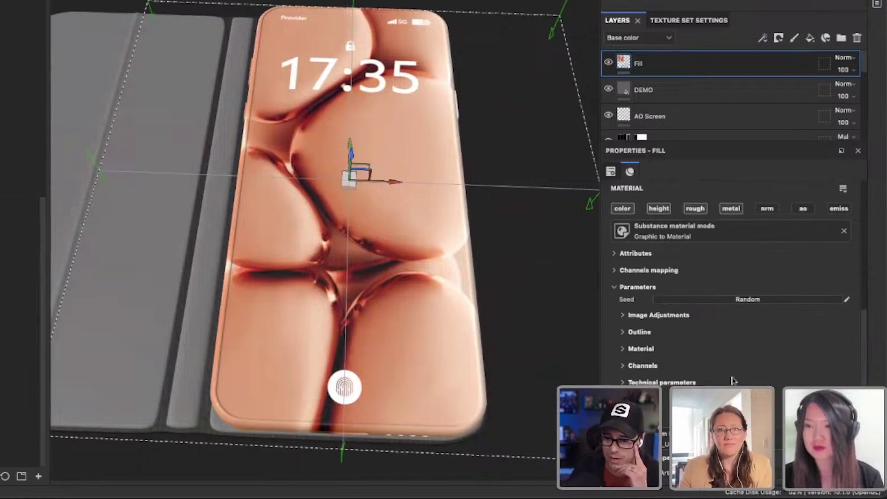
Add a black mask with a Paint effect to the artwork's Fill layer and fill only the phone screen's UV island.
{"action": "scroll", "coordinate": [732, 380], "scroll_direction": "down", "scroll_amount": 3}
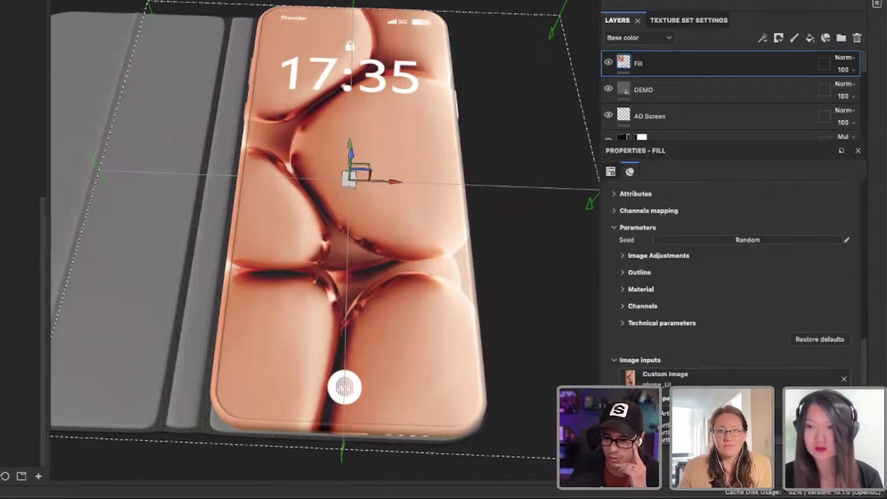
{"action": "left_click_drag", "start_coordinate": [458, 282], "coordinate": [414, 344], "text": "alt"}
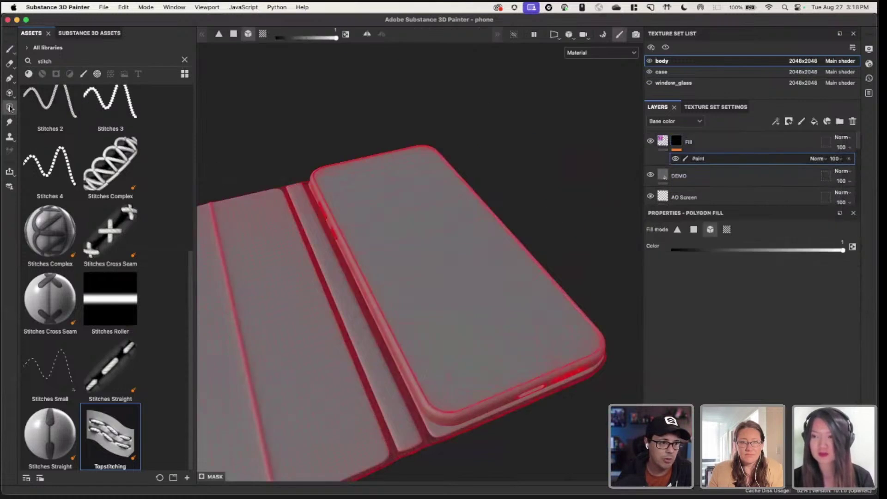
{"action": "scroll", "coordinate": [424, 293], "scroll_direction": "up", "scroll_amount": 2}
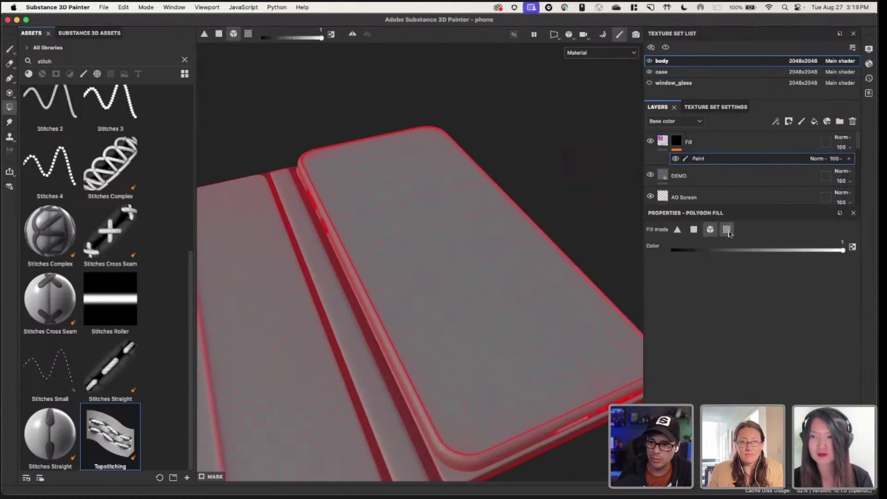
{"action": "left_click", "coordinate": [728, 231]}
{"action": "left_click", "coordinate": [483, 314]}
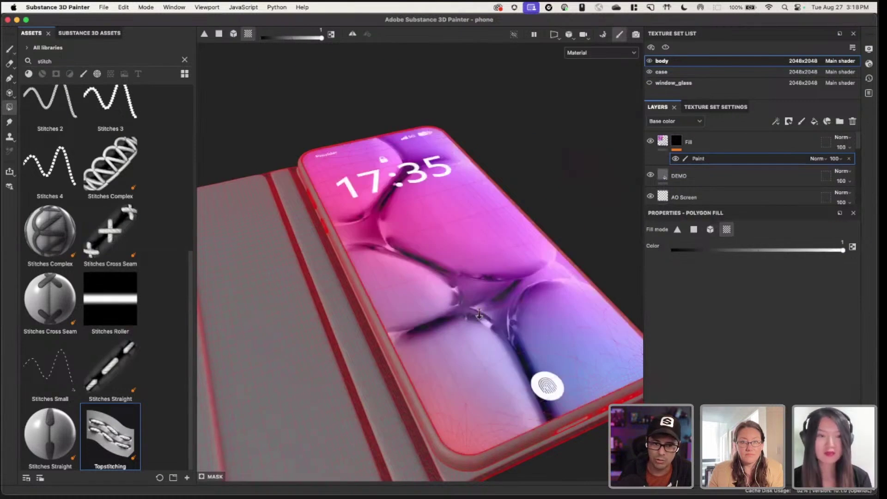
{"action": "right_click_drag", "start_coordinate": [479, 315], "coordinate": [479, 305], "text": "alt"}
{"action": "left_click", "coordinate": [9, 50]}
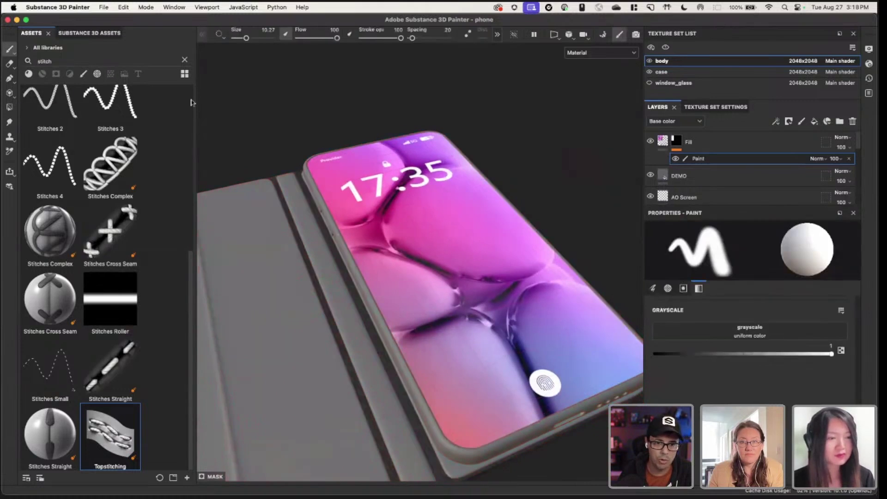
{"action": "left_click_drag", "start_coordinate": [351, 226], "coordinate": [516, 209], "text": "alt"}
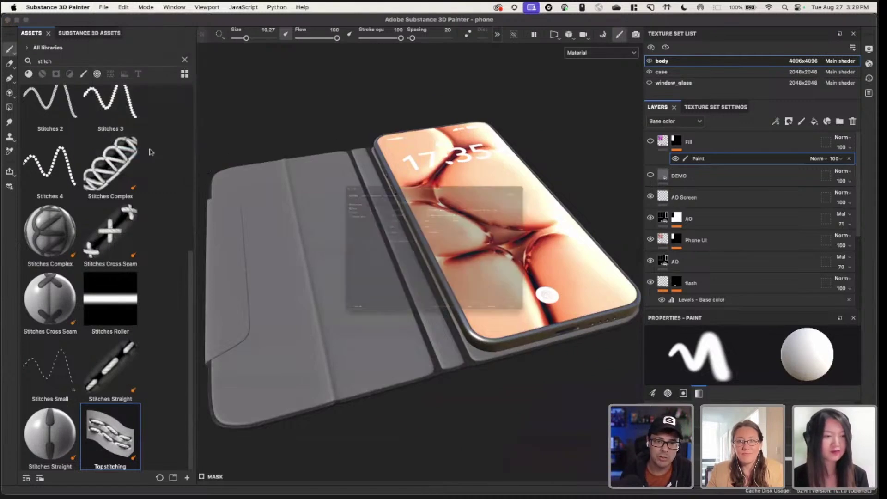
Open the texture export for the body texture set and choose sbsar as the file type.
{"action": "key", "text": "super+shift+e"}
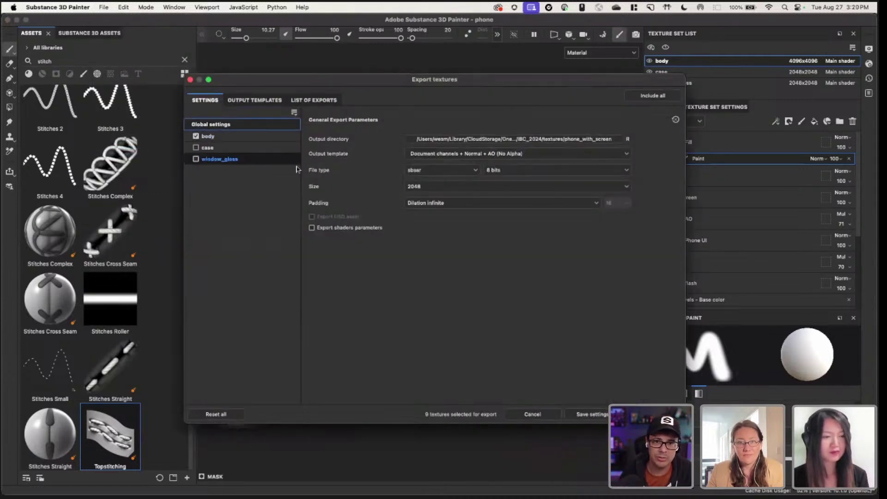
{"action": "left_click", "coordinate": [418, 170]}
{"action": "left_click", "coordinate": [428, 256]}
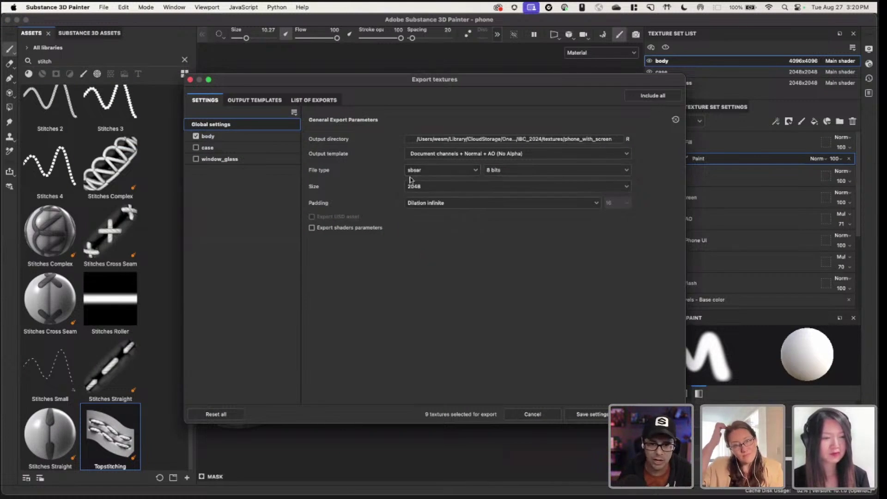
Switch to Cinema 4D, import the exported smartphone_animated_case file as a material and assign it to the phone case.
{"action": "key", "text": "super+Tab"}
{"action": "key", "text": "super+Tab"}
{"action": "key", "text": "super+Tab"}
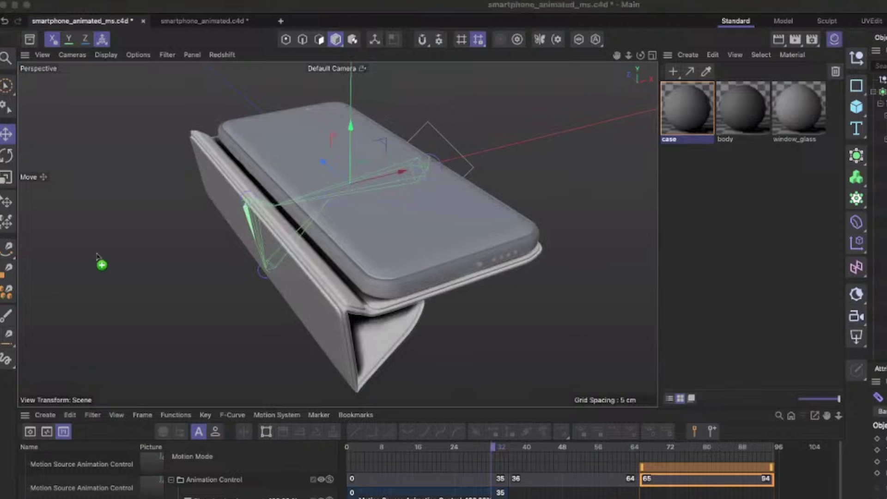
{"action": "left_click_drag", "start_coordinate": [99, 263], "coordinate": [743, 183]}
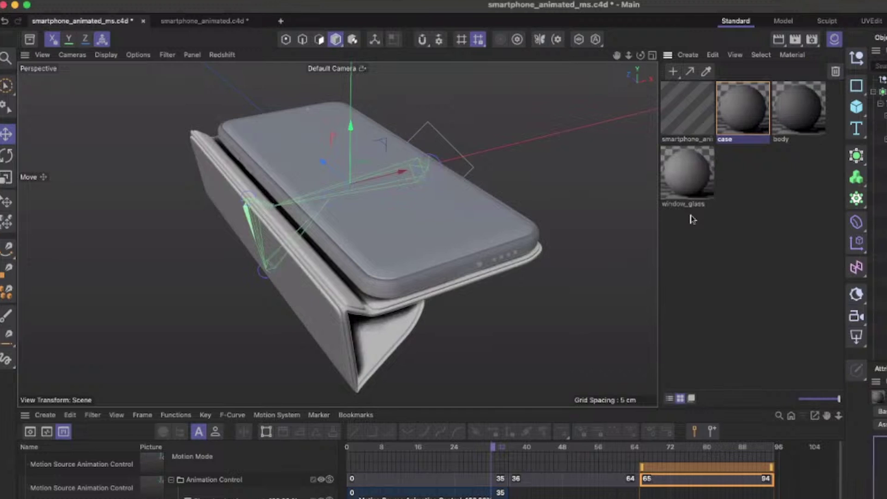
{"action": "left_click_drag", "start_coordinate": [674, 109], "coordinate": [400, 273]}
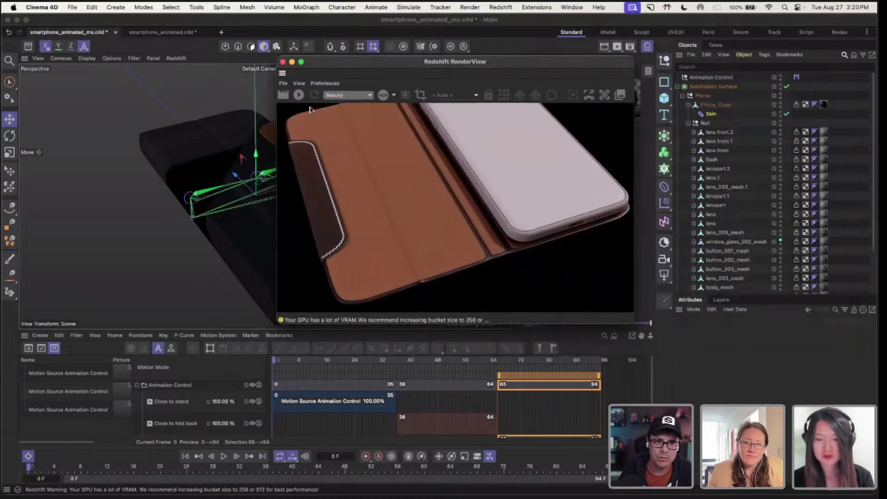
Preview the textured phone case in the Redshift RenderView, then close the preview and return to the animation timeline.
{"action": "left_click", "coordinate": [299, 99]}
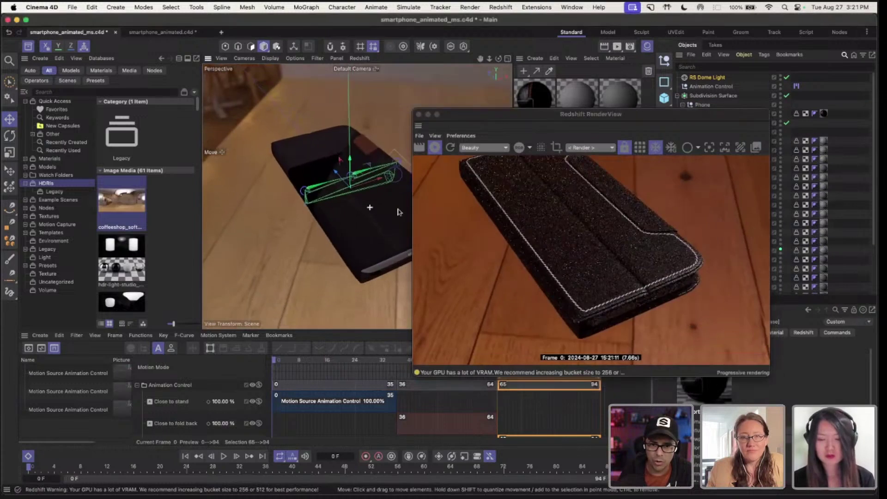
{"action": "left_click", "coordinate": [419, 114]}
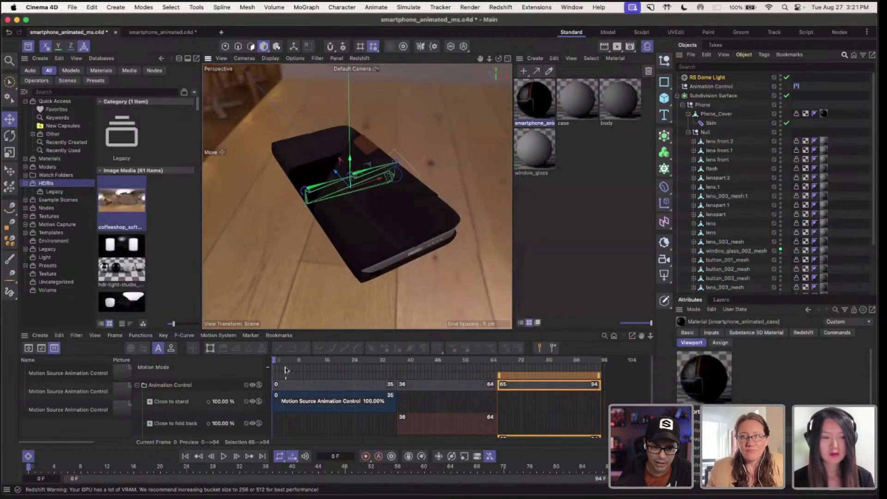
{"action": "left_click", "coordinate": [346, 366]}
{"action": "left_click_drag", "start_coordinate": [346, 368], "coordinate": [197, 327]}
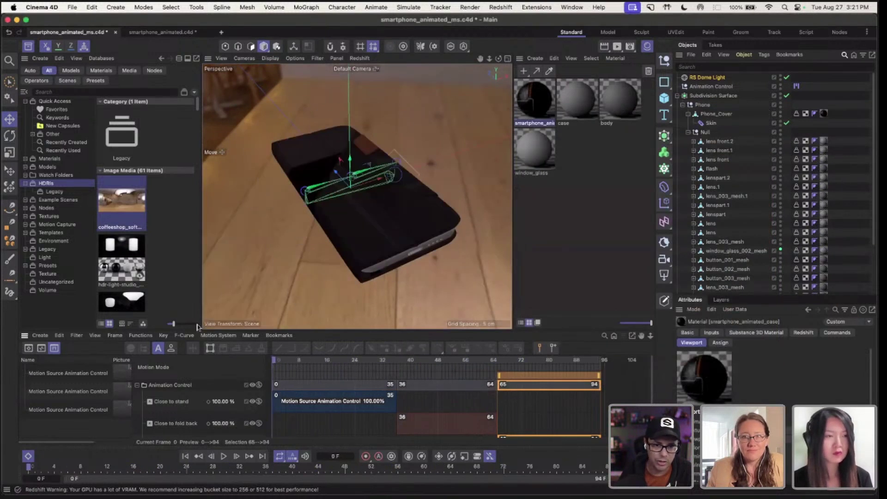
Open the glTF export settings for the animated phone scene, review the GLB (Binary) format and animation options, and close them.
{"action": "left_click", "coordinate": [75, 9]}
{"action": "mouse_move", "coordinate": [92, 241]}
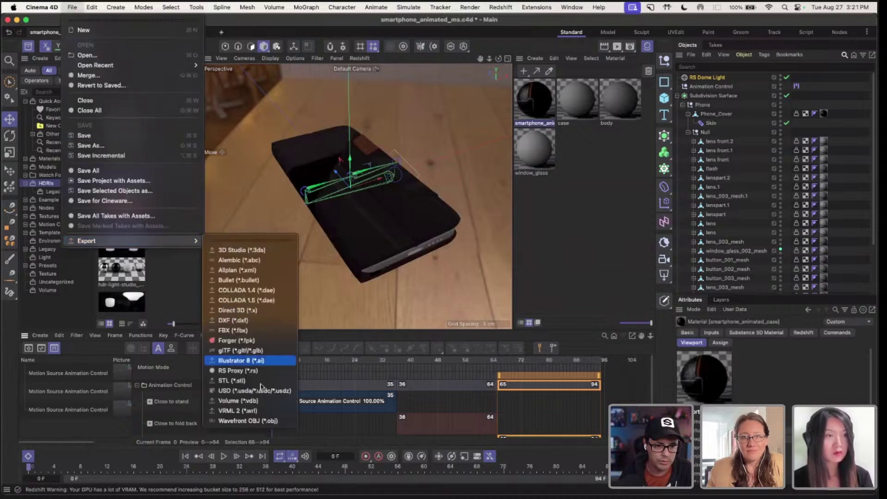
{"action": "left_click", "coordinate": [240, 350]}
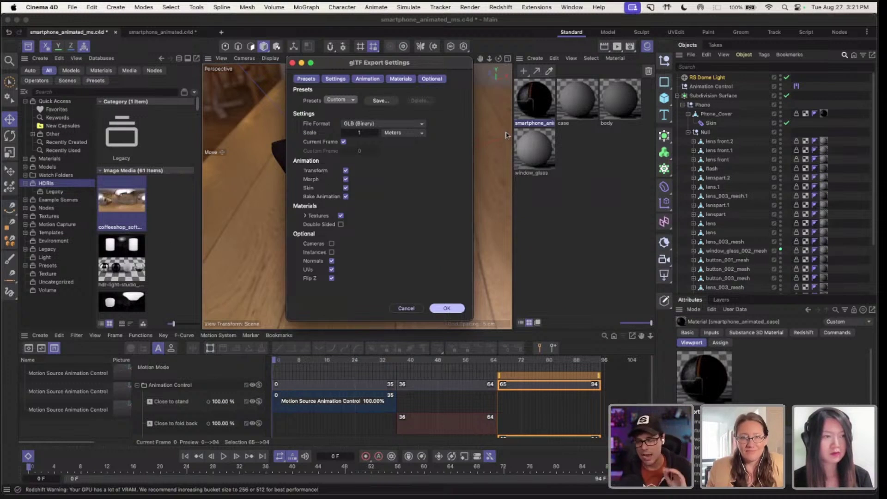
{"action": "left_click", "coordinate": [293, 63]}
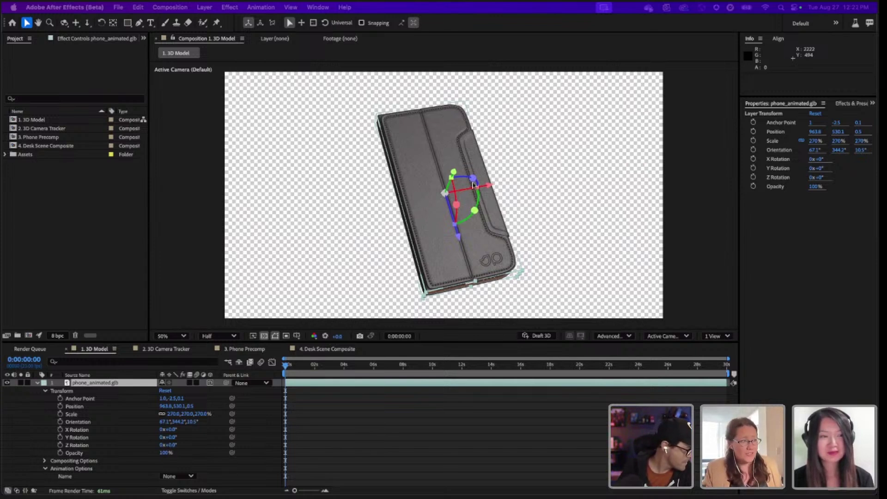
In After Effects, rotate the phone_animated.glb layer to a Z orientation of about 29.8° and choose its Fold to Stand animation.
{"action": "left_click_drag", "start_coordinate": [473, 185], "coordinate": [421, 317]}
{"action": "left_click", "coordinate": [44, 391]}
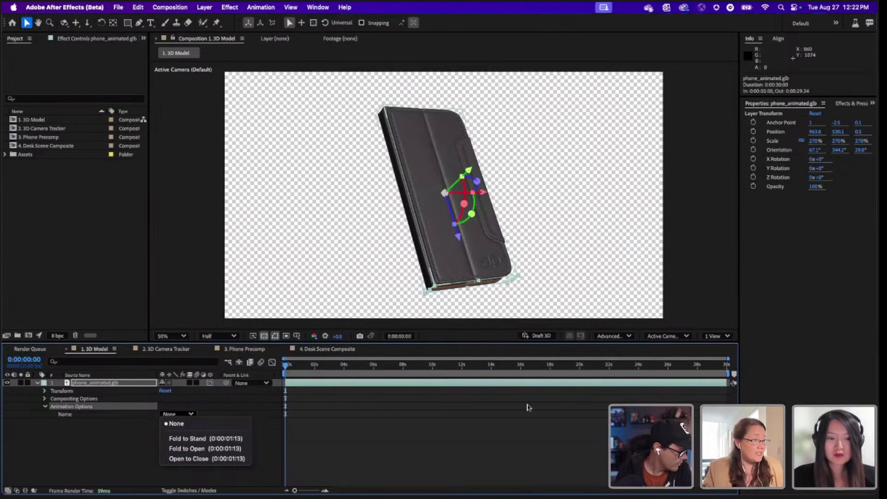
{"action": "left_click", "coordinate": [534, 414]}
{"action": "left_click", "coordinate": [178, 414]}
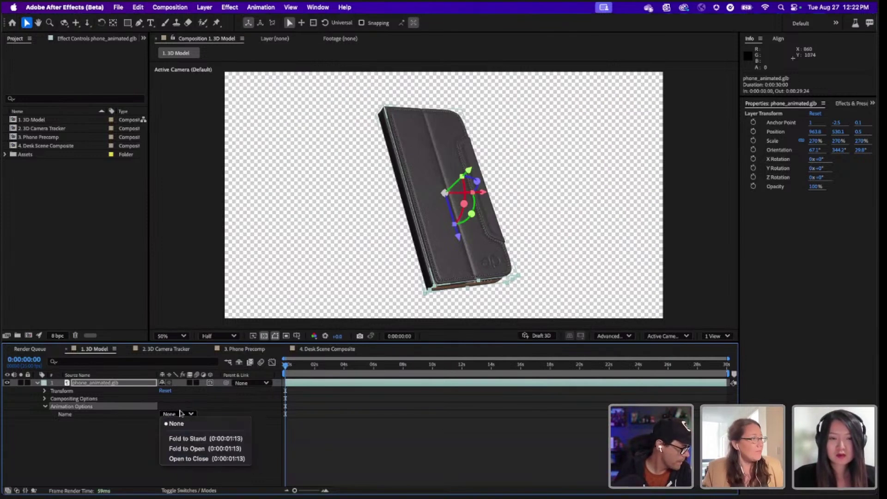
{"action": "left_click", "coordinate": [198, 440]}
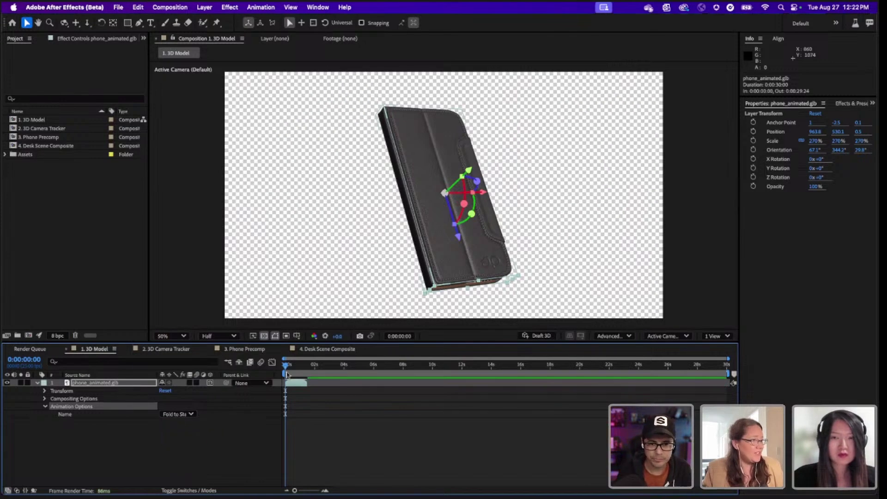
{"action": "mouse_move", "coordinate": [285, 365]}
{"action": "left_mouse_down"}
{"action": "mouse_move", "coordinate": [301, 365]}
{"action": "mouse_move", "coordinate": [290, 370]}
{"action": "left_mouse_up"}
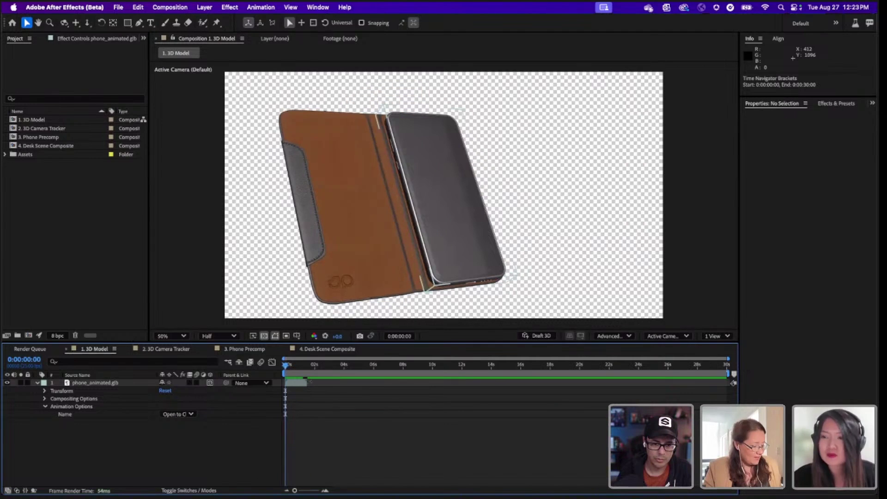
Extend the phone_animated.glb layer to the end of the composition and preview its Open to Close animation.
{"action": "left_click", "coordinate": [307, 382]}
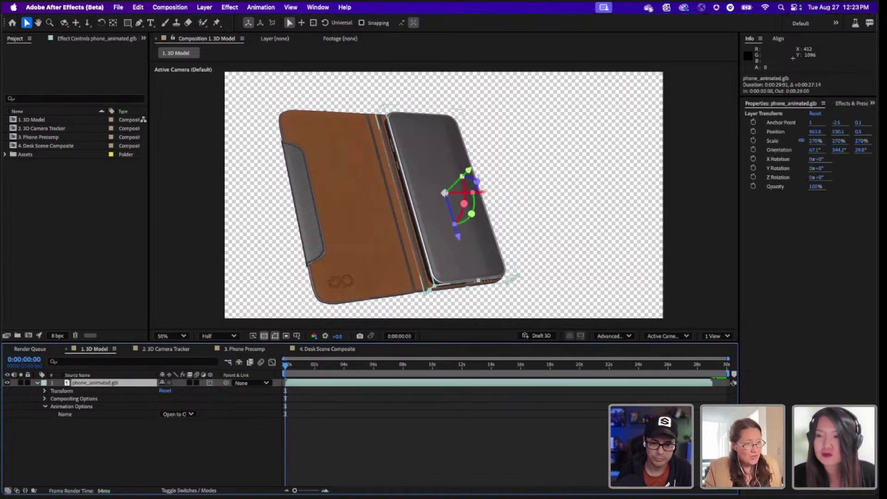
{"action": "left_click", "coordinate": [298, 366]}
{"action": "left_click_drag", "start_coordinate": [298, 367], "coordinate": [318, 367]}
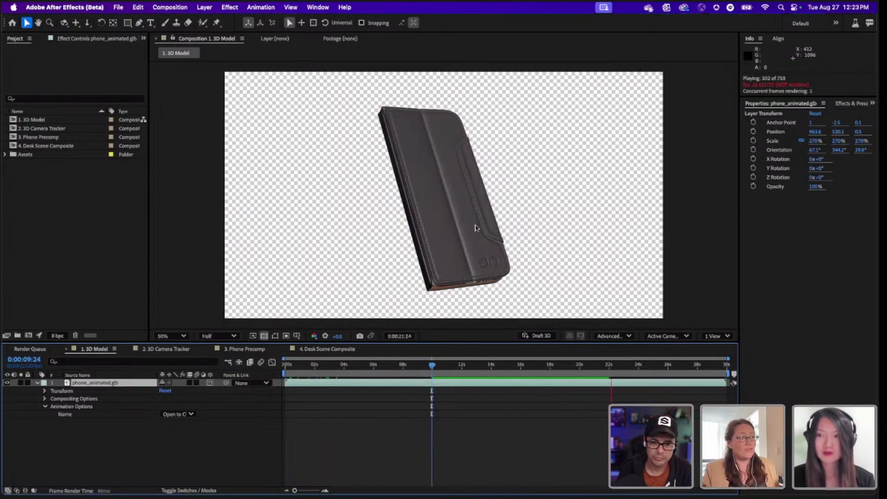
{"action": "key", "text": "space"}
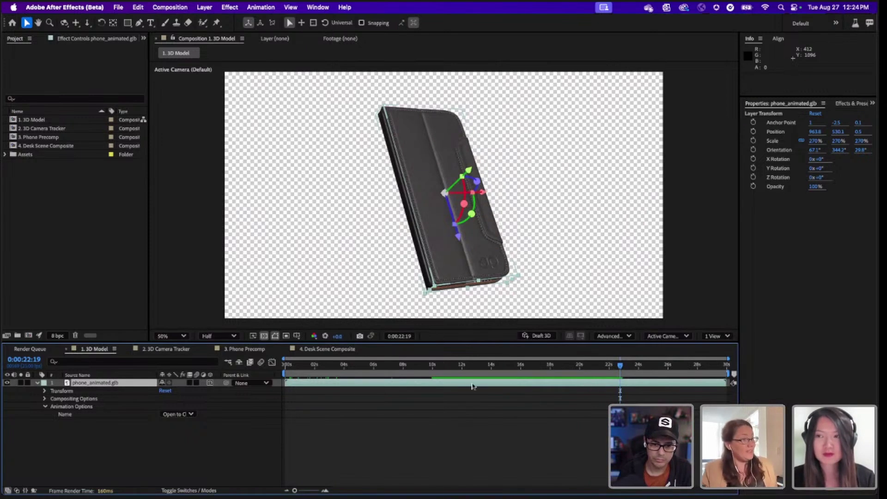
{"action": "left_click", "coordinate": [445, 372]}
In 2. 3D Camera Tracker, set the ground plane and origin from desk track points and create a shadow catcher, camera and light.
{"action": "left_click", "coordinate": [166, 348]}
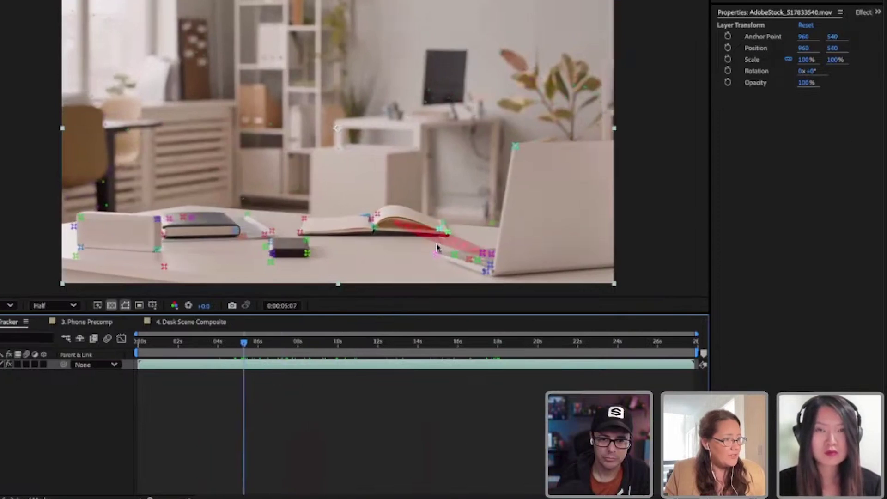
{"action": "mouse_move", "coordinate": [437, 248]}
{"action": "left_mouse_down"}
{"action": "mouse_move", "coordinate": [337, 246]}
{"action": "mouse_move", "coordinate": [306, 272]}
{"action": "mouse_move", "coordinate": [469, 258]}
{"action": "mouse_move", "coordinate": [442, 254]}
{"action": "left_mouse_up"}
{"action": "right_click", "coordinate": [377, 264]}
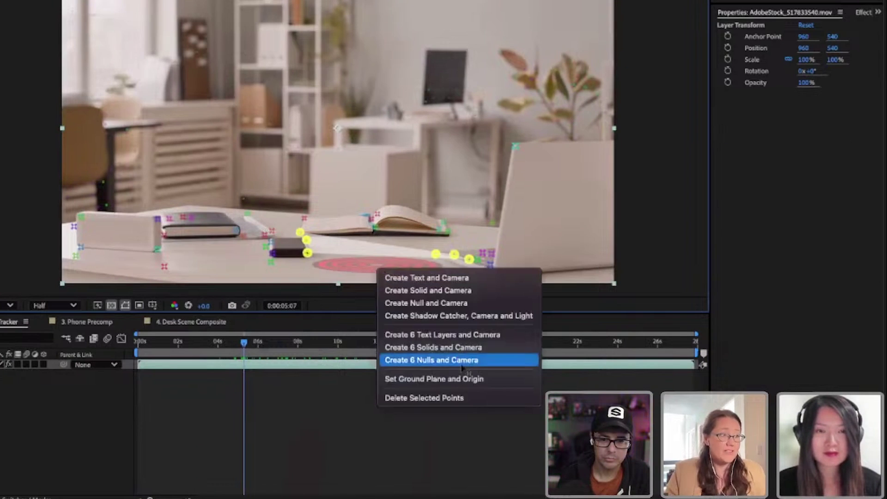
{"action": "left_click", "coordinate": [482, 379]}
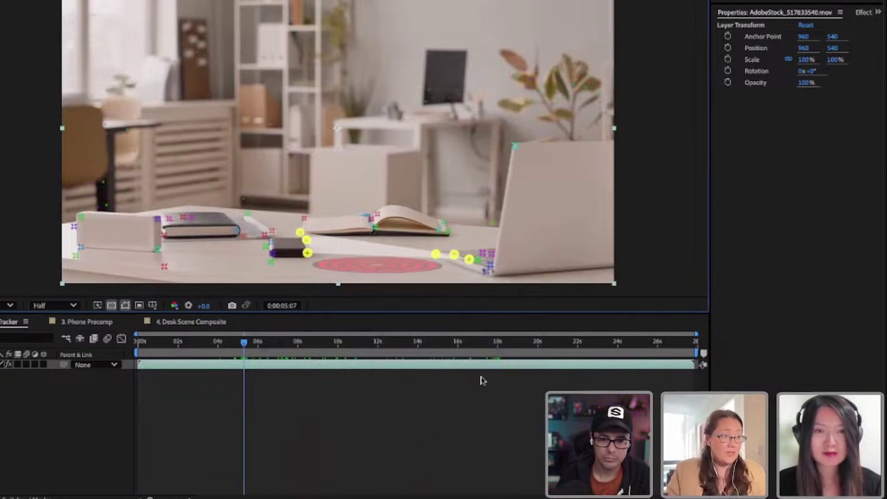
{"action": "right_click", "coordinate": [377, 267]}
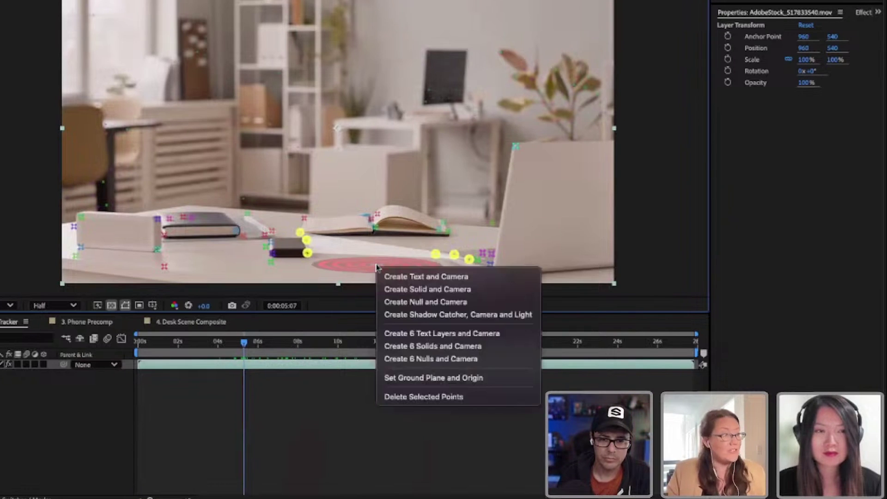
{"action": "left_click", "coordinate": [437, 320]}
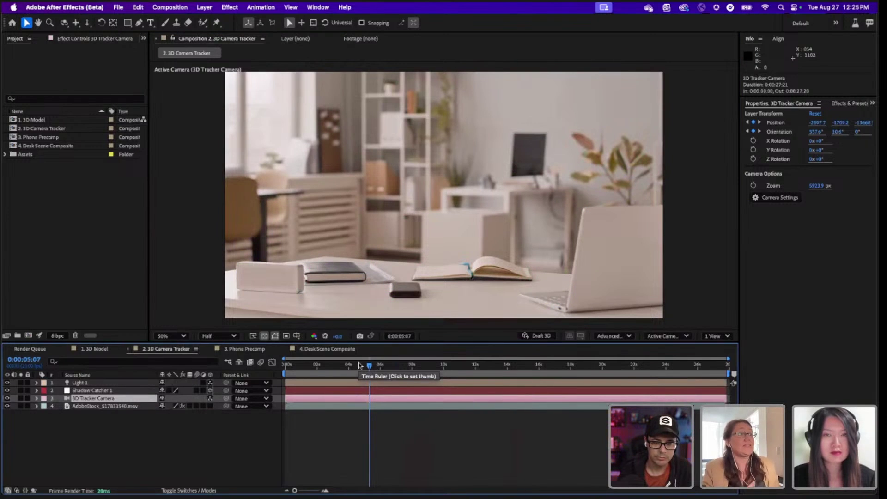
Add phone_animated.glb from the Assets folder to the tracked desk composition and change Light 1 to an Environment light.
{"action": "left_click", "coordinate": [5, 154]}
{"action": "left_click_drag", "start_coordinate": [56, 172], "coordinate": [93, 398]}
{"action": "left_click", "coordinate": [80, 383]}
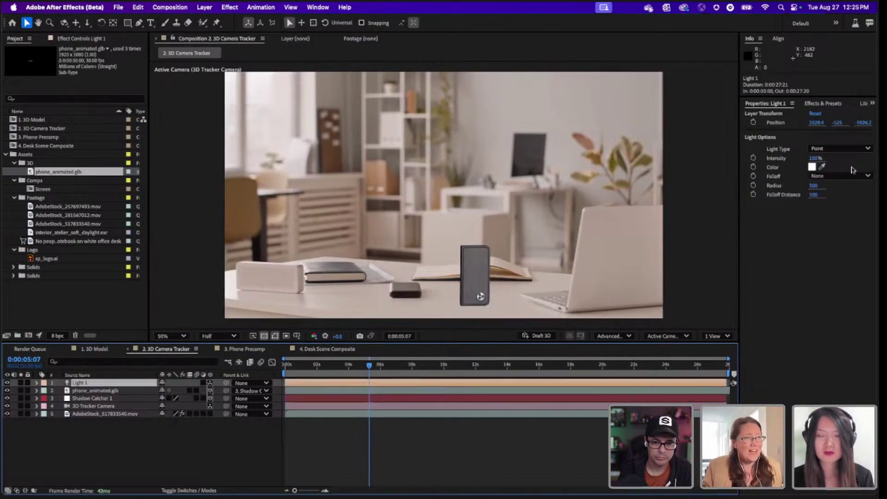
{"action": "left_click", "coordinate": [841, 149]}
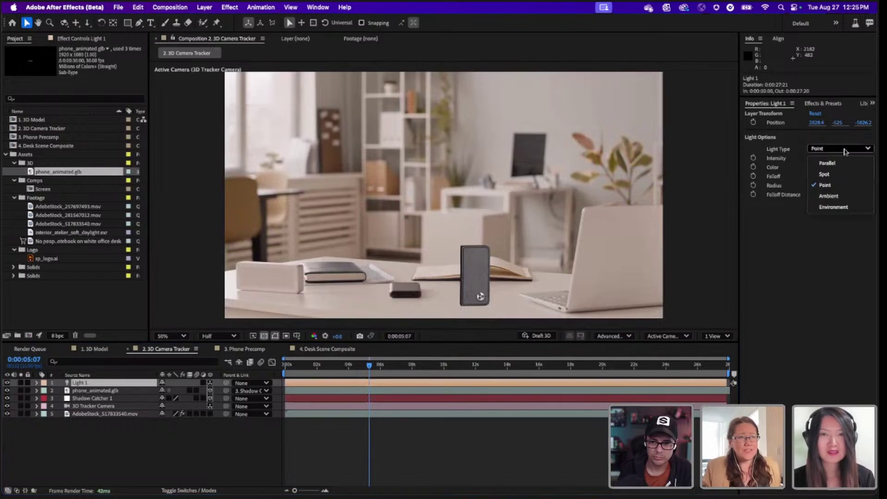
{"action": "left_click", "coordinate": [834, 206]}
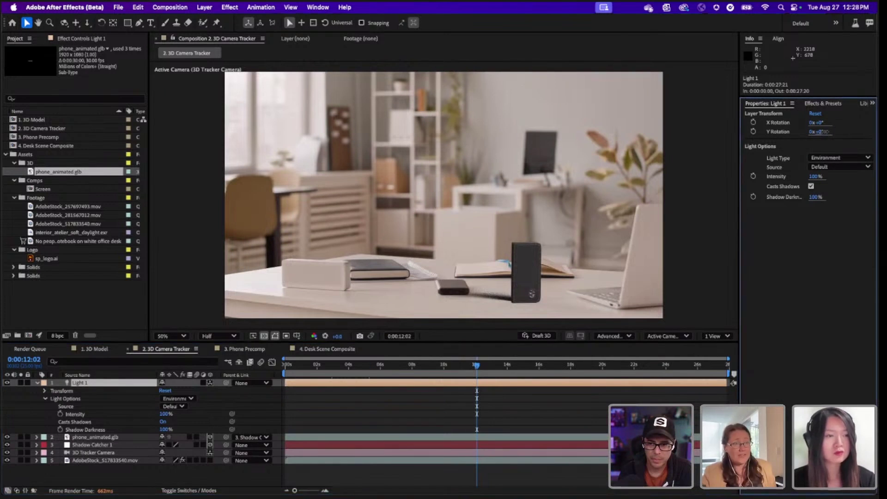
Rotate Light 1 around its Y axis and set its Shadow Darkness to 70%, reviewing Shadow Catcher 1's Material Options.
{"action": "left_click_drag", "start_coordinate": [825, 132], "coordinate": [839, 132]}
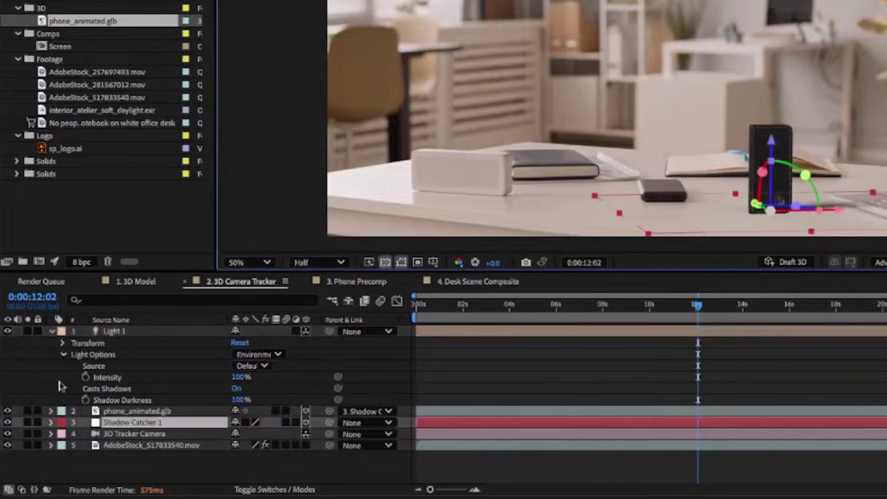
{"action": "left_click", "coordinate": [51, 422]}
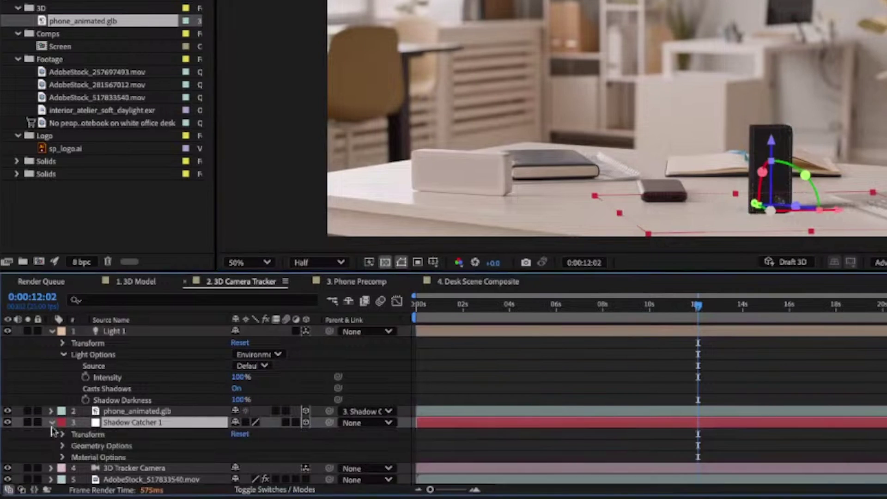
{"action": "left_click", "coordinate": [62, 457]}
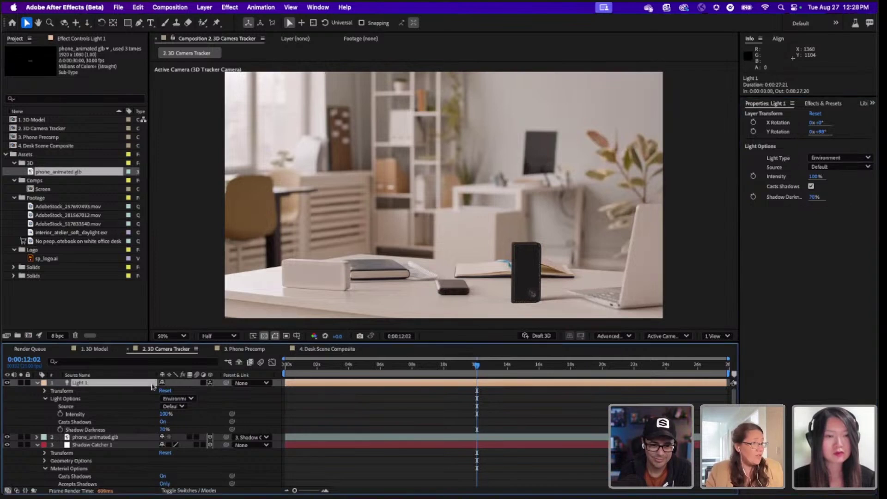
{"action": "left_click_drag", "start_coordinate": [818, 132], "coordinate": [830, 132]}
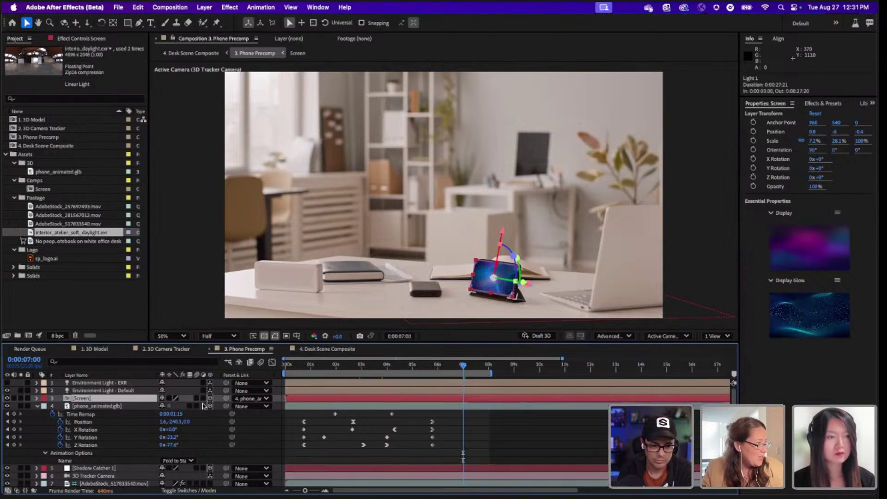
Select the phone_animated.glb layer in 3. Phone Precomp and examine its Time Remap and animation keyframes.
{"action": "left_click", "coordinate": [116, 407]}
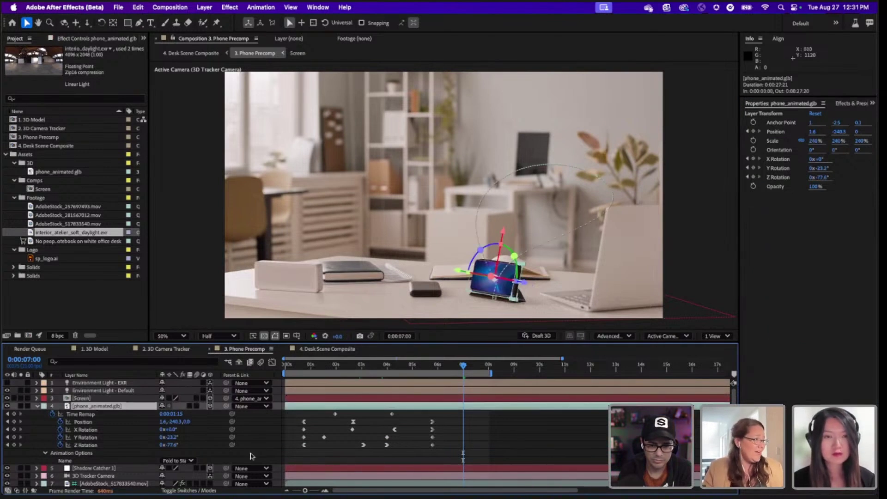
{"action": "left_click", "coordinate": [116, 415]}
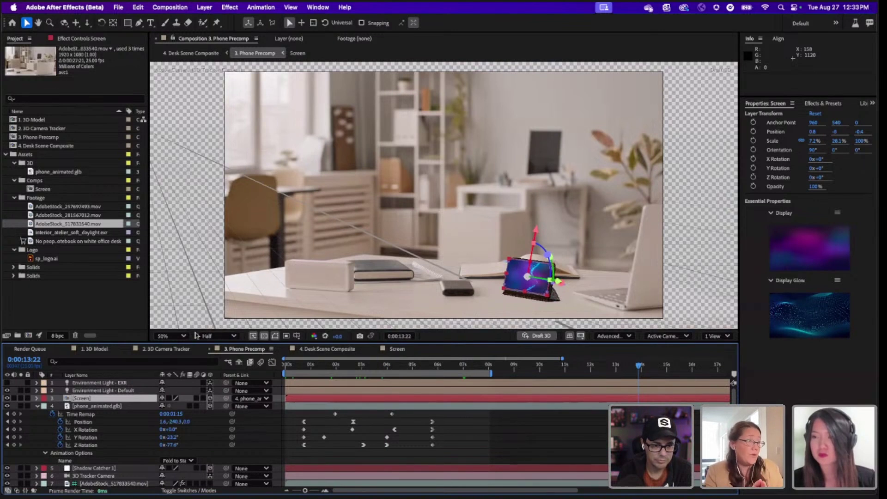
Show the Phone Depth Map layer in 4. Desk Scene Composite around 6:08 and compare it with the 3. Phone Precomp contents.
{"action": "left_click", "coordinate": [326, 350]}
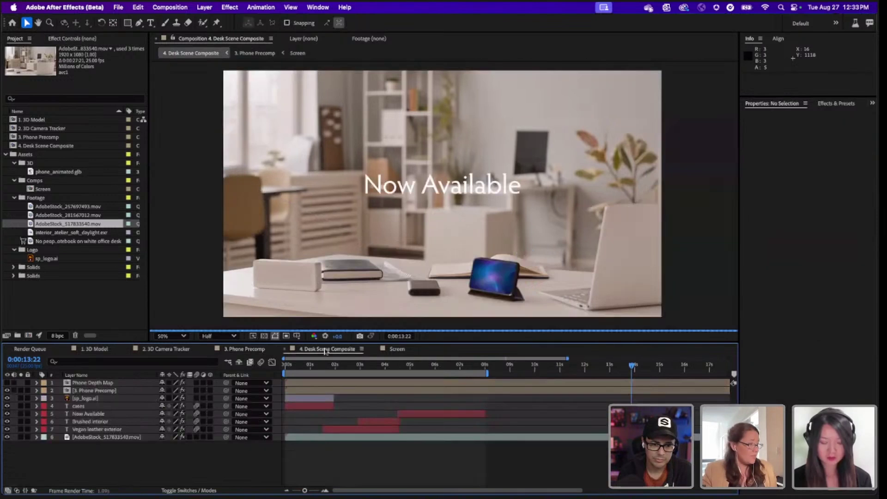
{"action": "left_click_drag", "start_coordinate": [424, 367], "coordinate": [443, 366]}
{"action": "left_click", "coordinate": [129, 383]}
{"action": "left_click", "coordinate": [7, 382]}
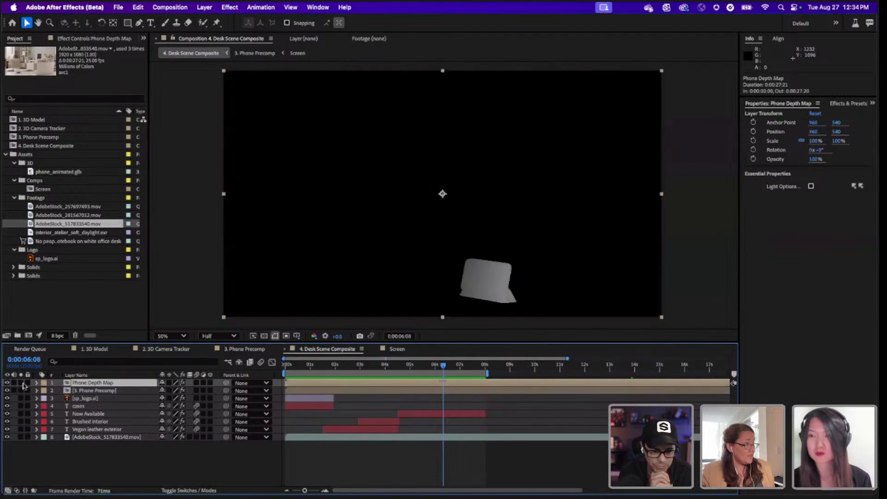
{"action": "double_click", "coordinate": [92, 390]}
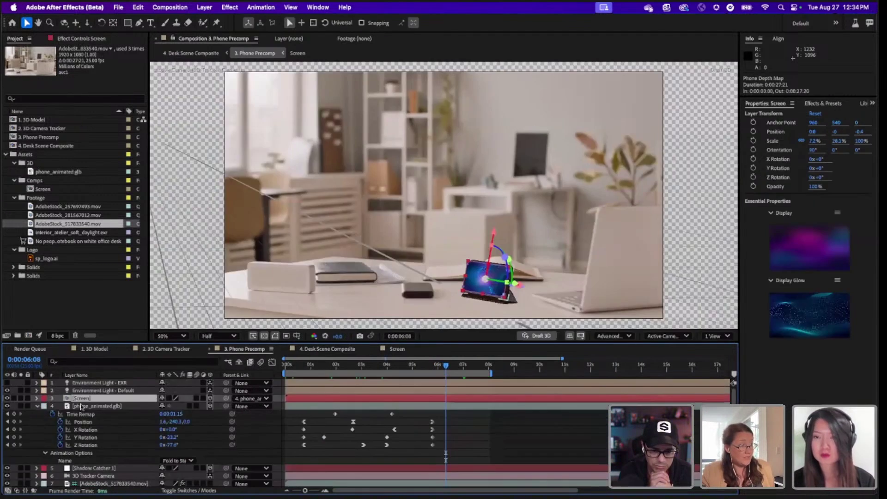
{"action": "left_click", "coordinate": [325, 349]}
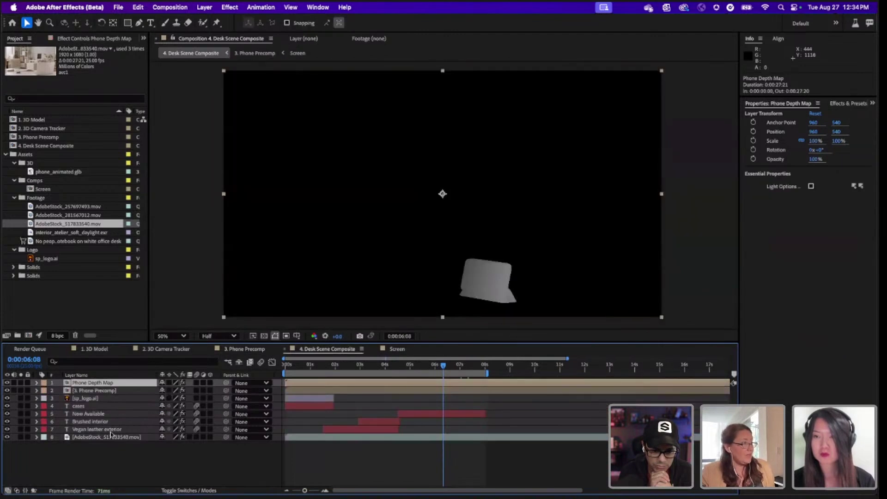
Examine the 3D Channel Extract effect on Phone Depth Map and scrub the timeline to check the depth pass as the phone moves.
{"action": "left_click", "coordinate": [94, 38]}
{"action": "left_click", "coordinate": [30, 56]}
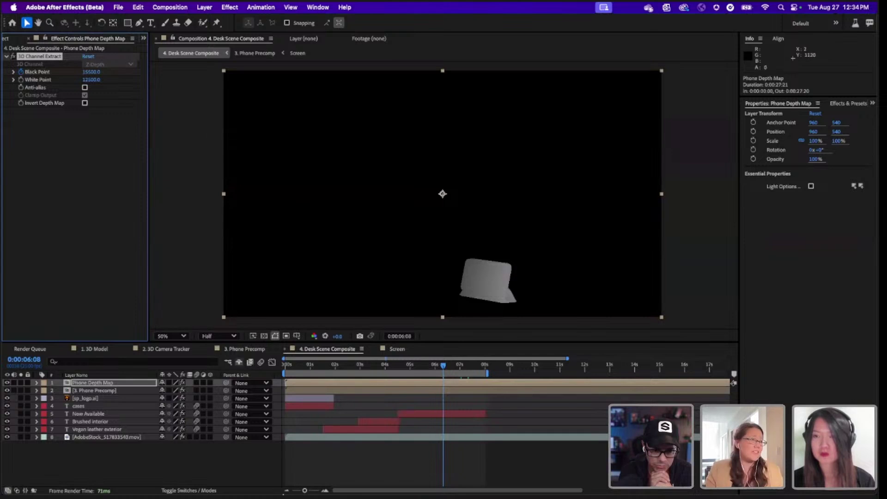
{"action": "left_click", "coordinate": [365, 366]}
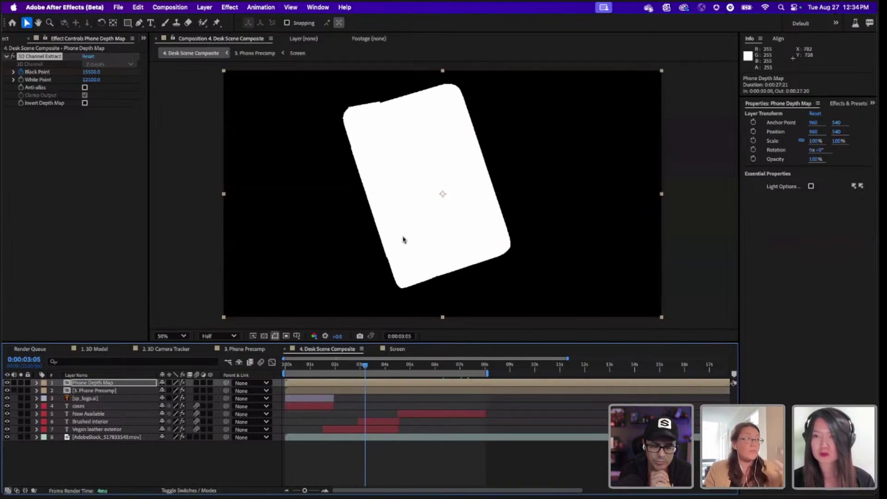
{"action": "left_click", "coordinate": [305, 365]}
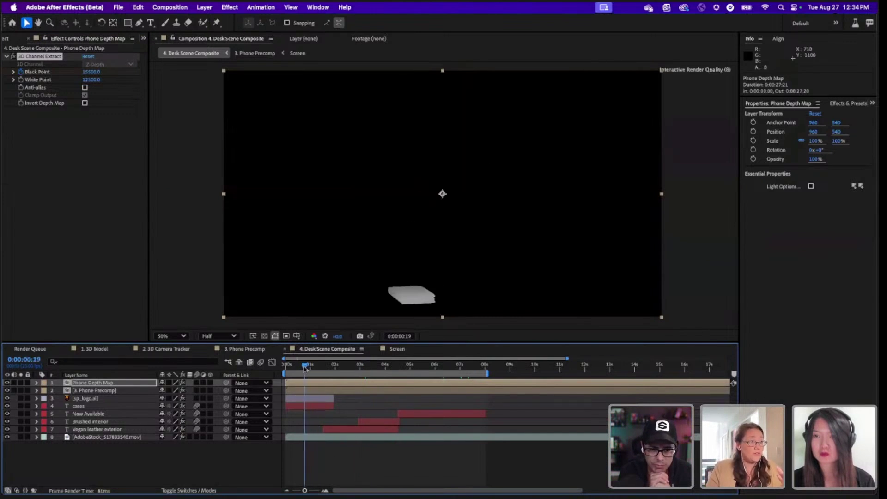
{"action": "left_click_drag", "start_coordinate": [305, 365], "coordinate": [295, 365]}
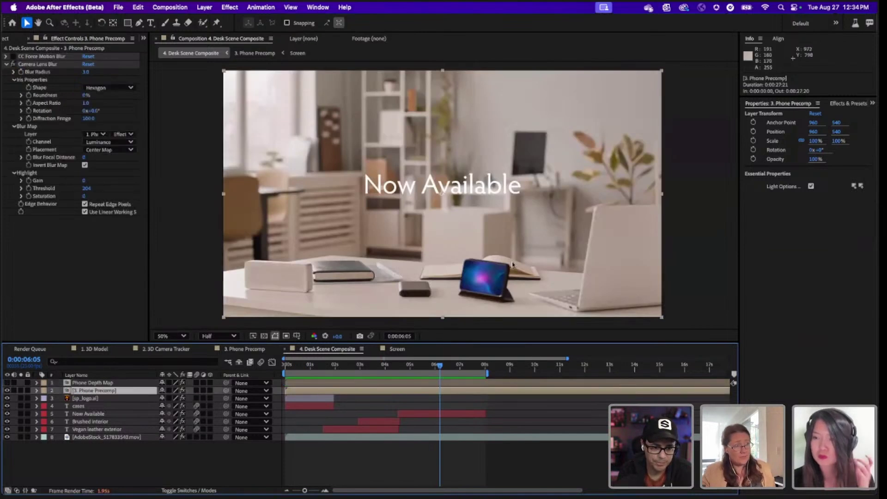
Examine the Camera Lens Blur effect on the 3. Phone Precomp layer, including its Blur Map layer and source options.
{"action": "left_click", "coordinate": [58, 64]}
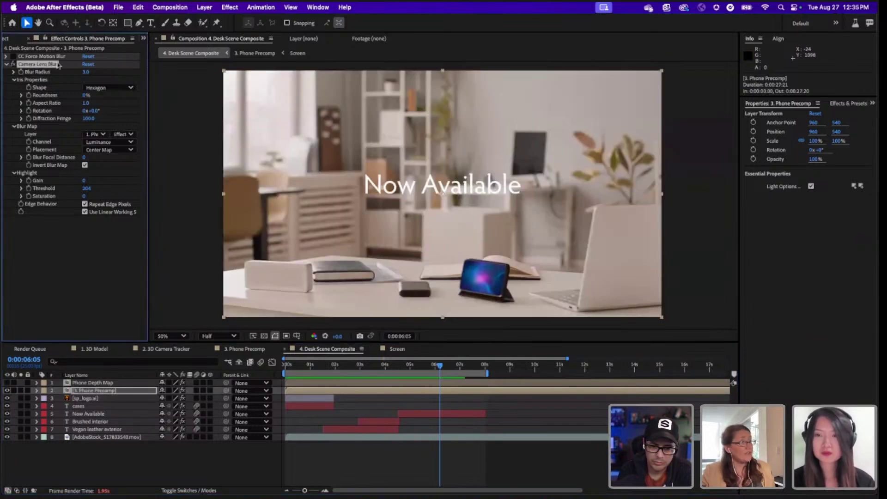
{"action": "left_click", "coordinate": [95, 134]}
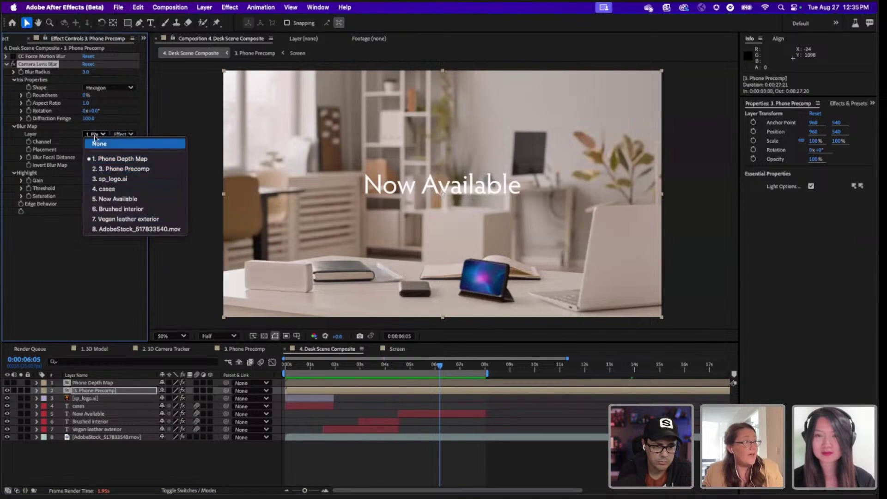
{"action": "left_click", "coordinate": [45, 130]}
{"action": "left_click", "coordinate": [131, 134]}
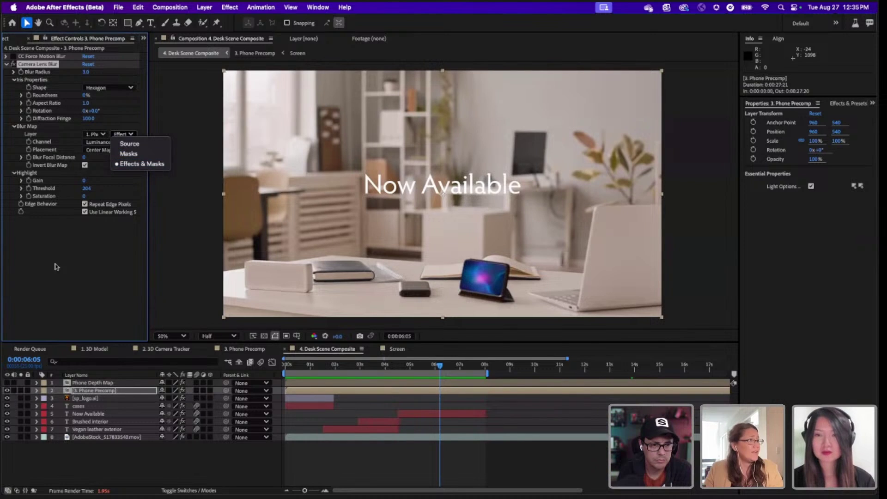
{"action": "left_click", "coordinate": [55, 244]}
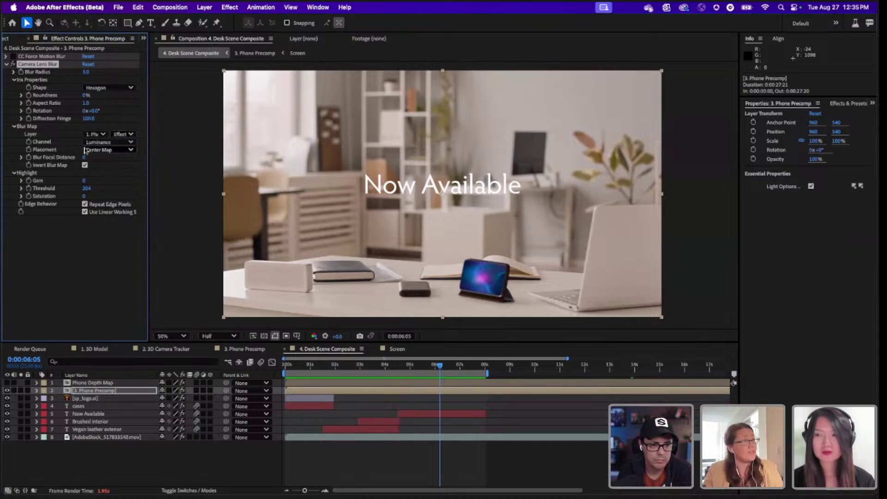